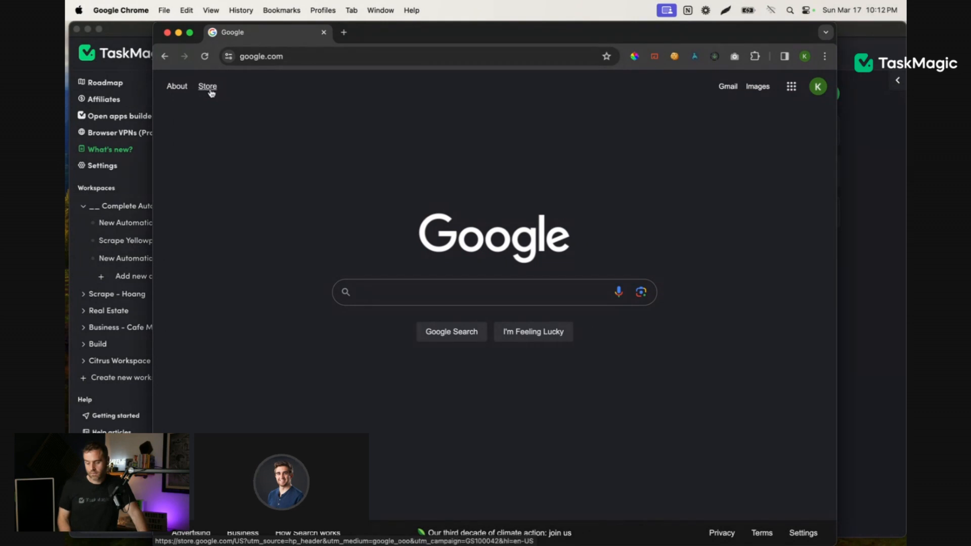
# Step: Paste the copied address of Google's Store link into a new tab to inspect its URL, and close the browser window
pyautogui.rightClick(207, 90)
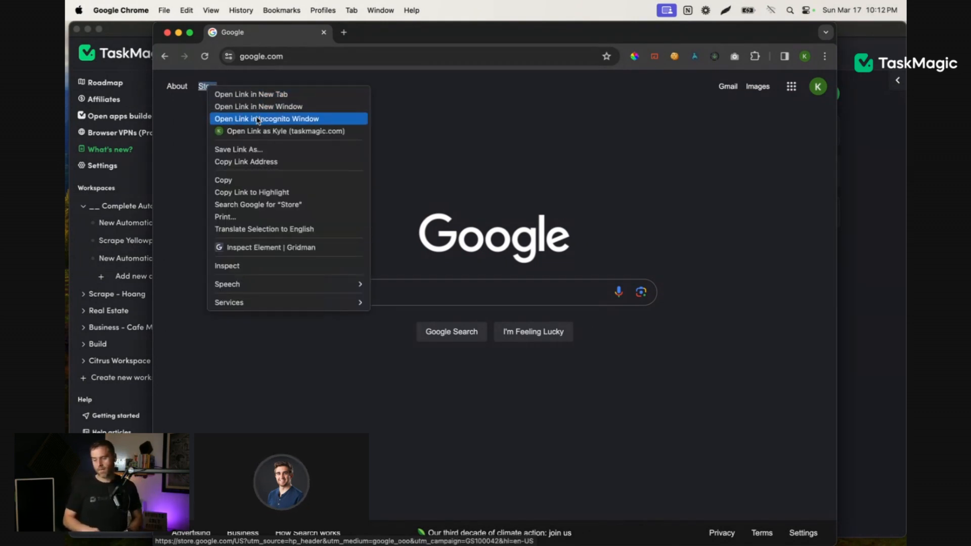
pyautogui.click(258, 161)
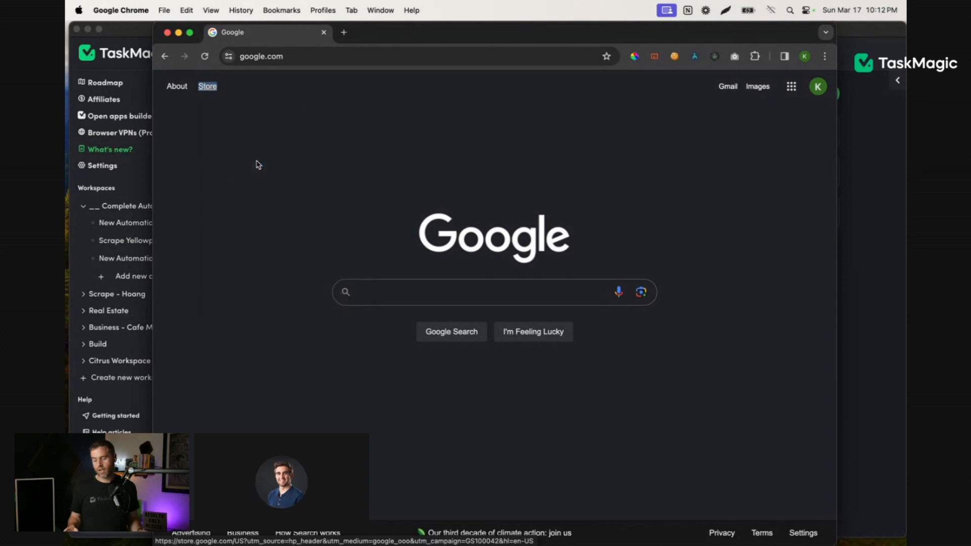
pyautogui.click(343, 32)
pyautogui.press('super+v')
pyautogui.moveTo(412, 57); pyautogui.dragTo(185, 59)
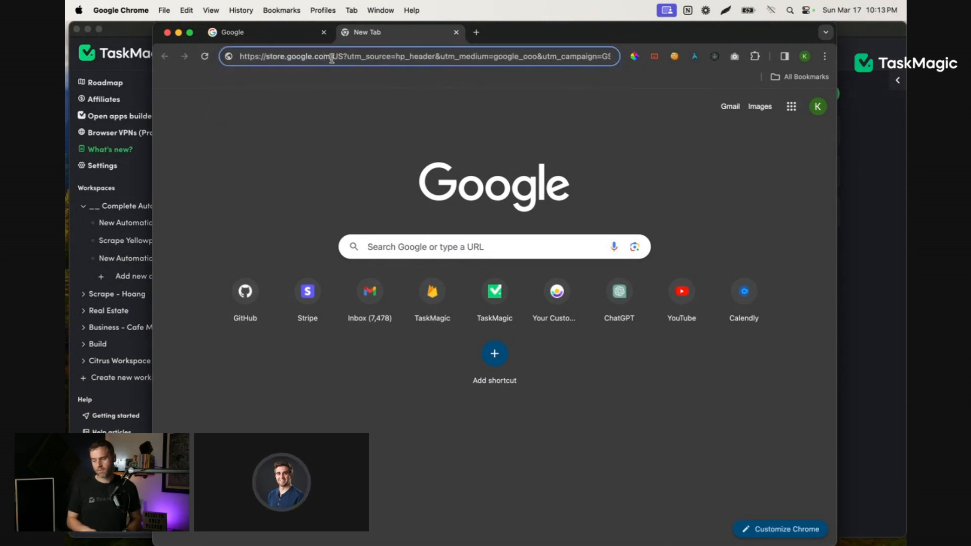
pyautogui.click(250, 37)
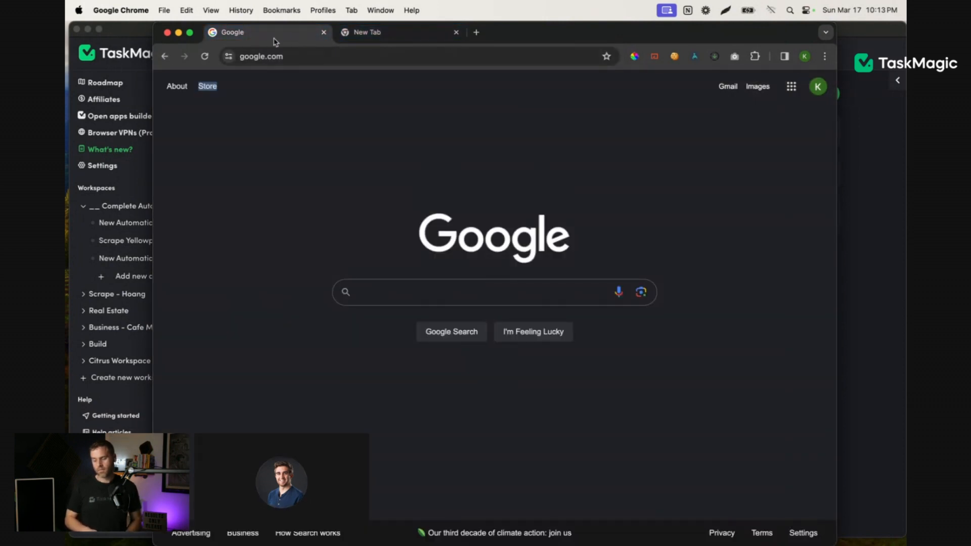
pyautogui.click(168, 33)
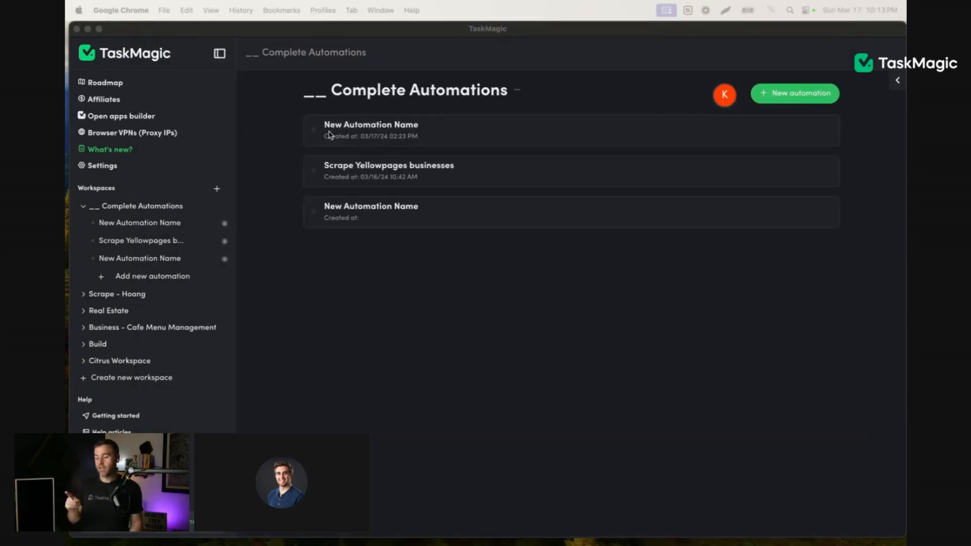
# Step: Switch to TaskMagic and start a new guided Web automation, declining the login and cookie option for this one
pyautogui.click(691, 250)
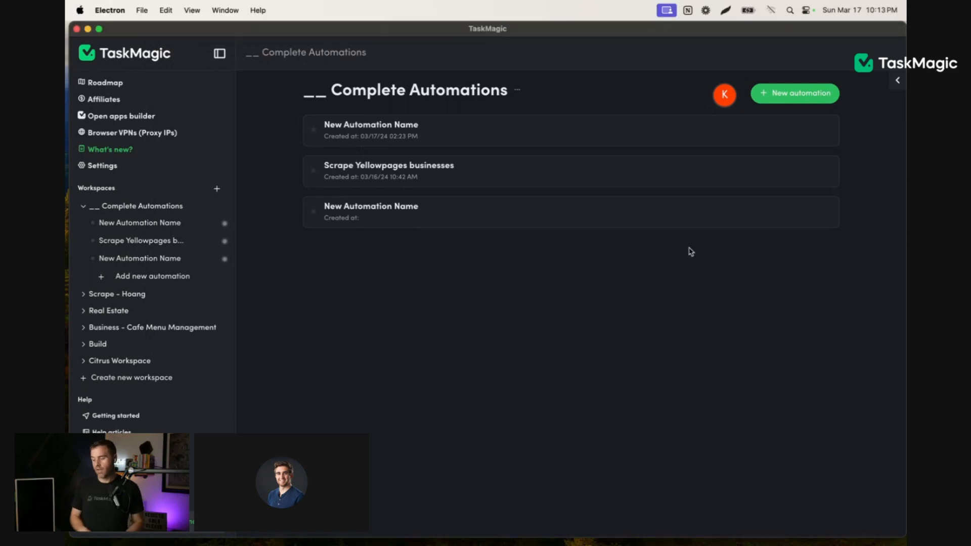
pyautogui.click(782, 100)
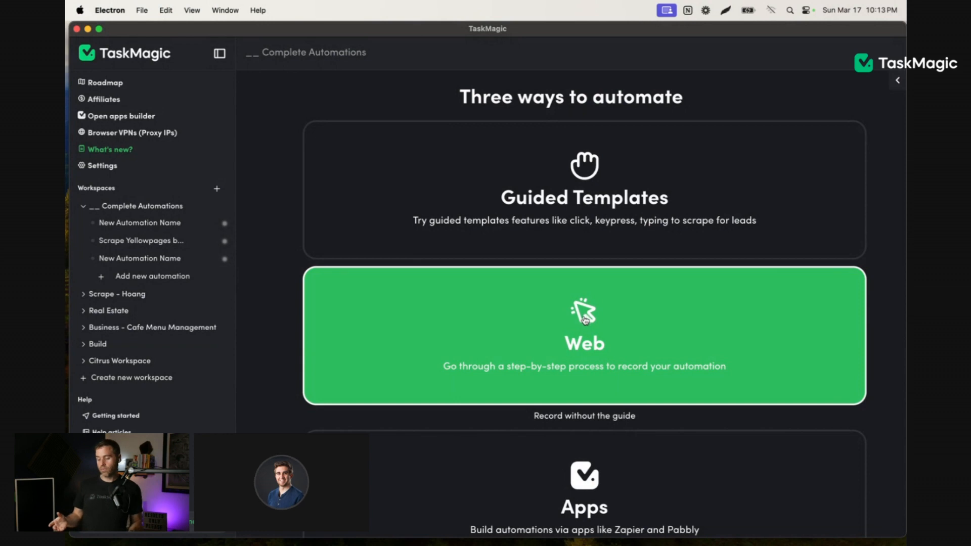
pyautogui.click(576, 334)
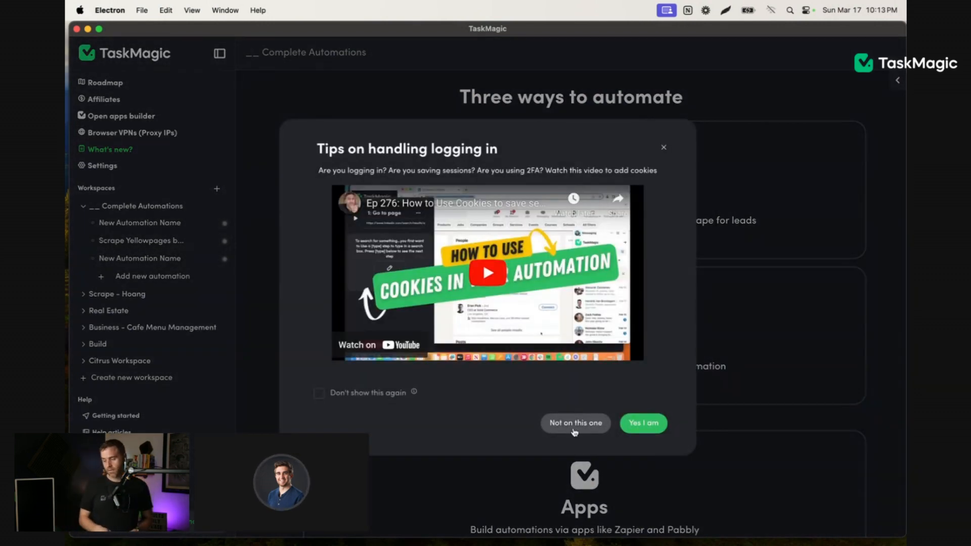
pyautogui.click(576, 424)
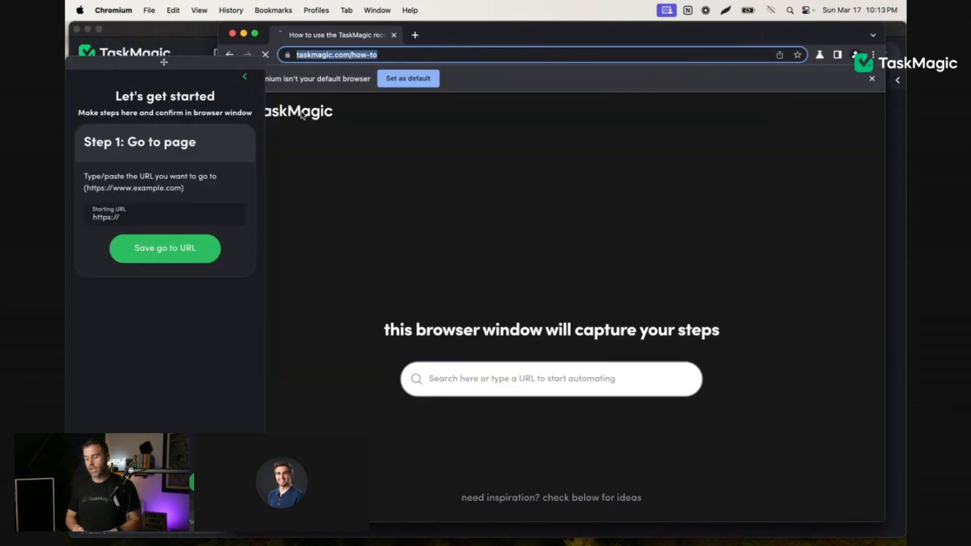
pyautogui.click(150, 221)
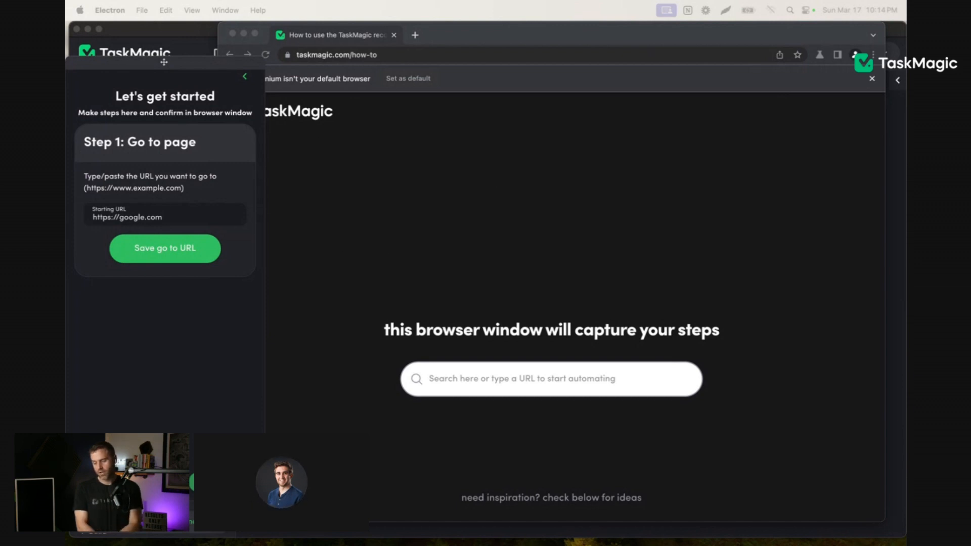
pyautogui.click(123, 255)
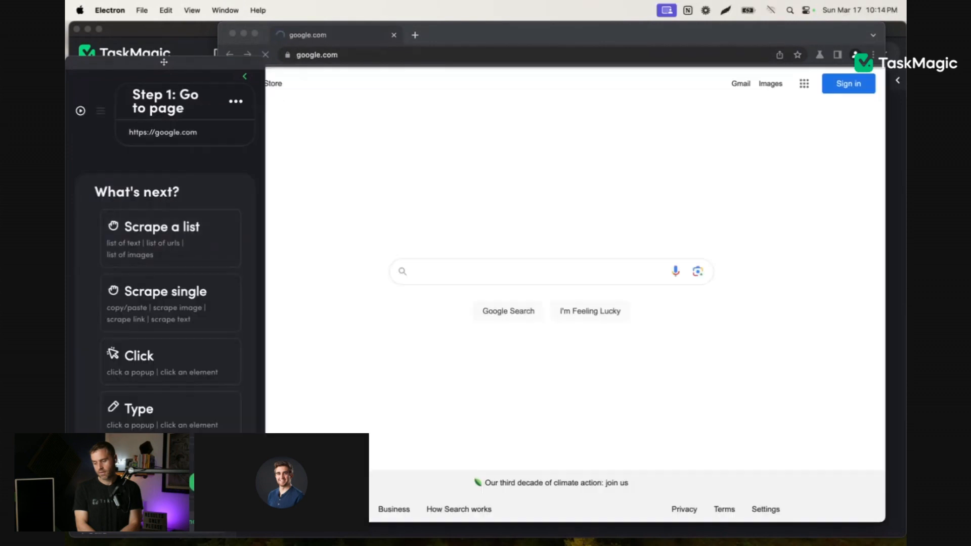
pyautogui.moveTo(456, 44); pyautogui.dragTo(526, 29)
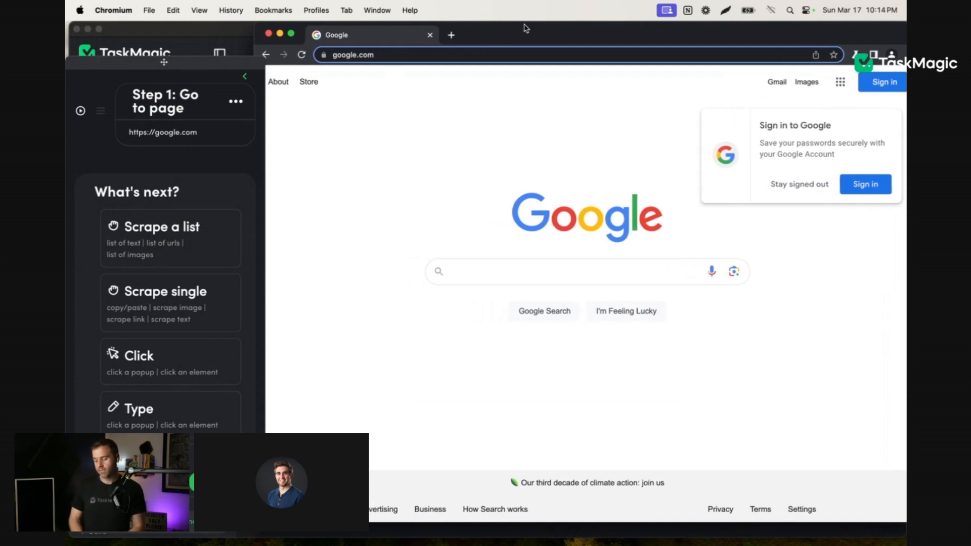
pyautogui.click(163, 136)
pyautogui.doubleClick(138, 270)
pyautogui.write('youtube')
pyautogui.click(167, 324)
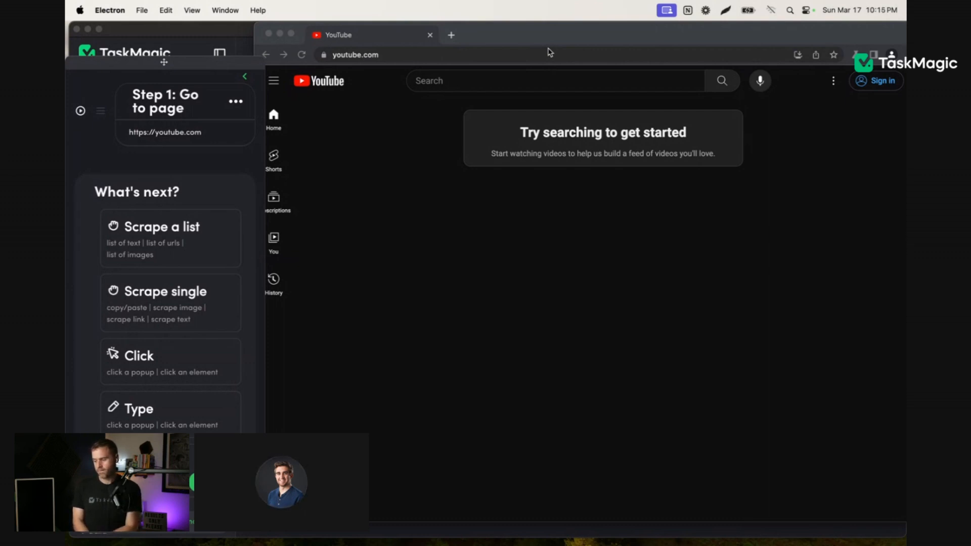
pyautogui.moveTo(521, 31)
pyautogui.mouseDown()
pyautogui.moveTo(548, 32)
pyautogui.moveTo(525, 31)
pyautogui.mouseUp()
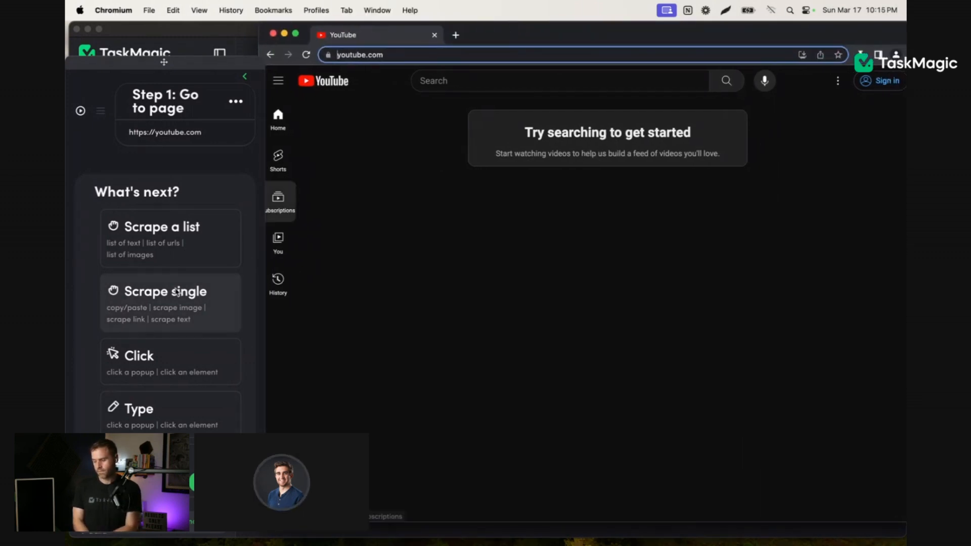
# Step: Record a Type step that enters "business" in YouTube's search field, and confirm it
pyautogui.click(126, 418)
pyautogui.click(445, 82)
pyautogui.write('business')
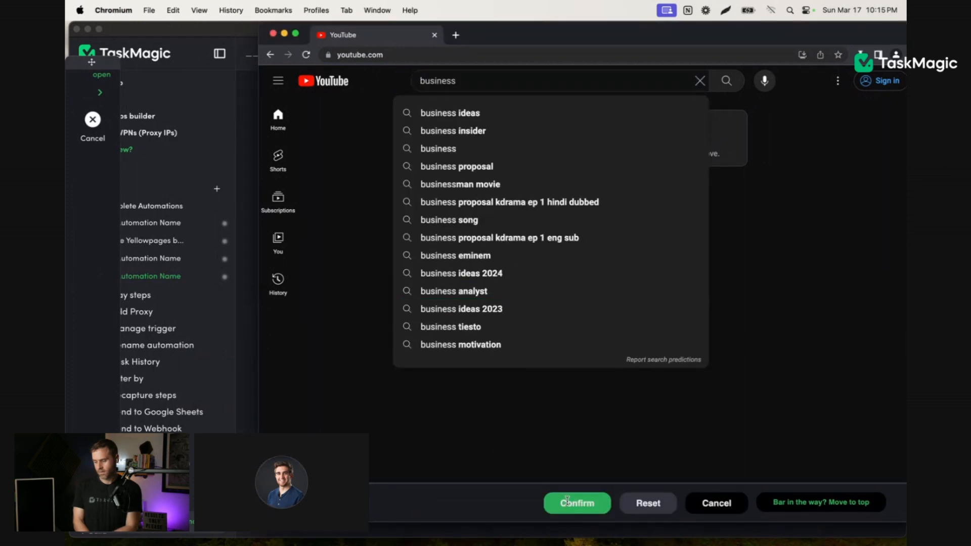
pyautogui.click(561, 498)
# Step: Record a Click step on YouTube's search button to run the search, and confirm it
pyautogui.click(177, 337)
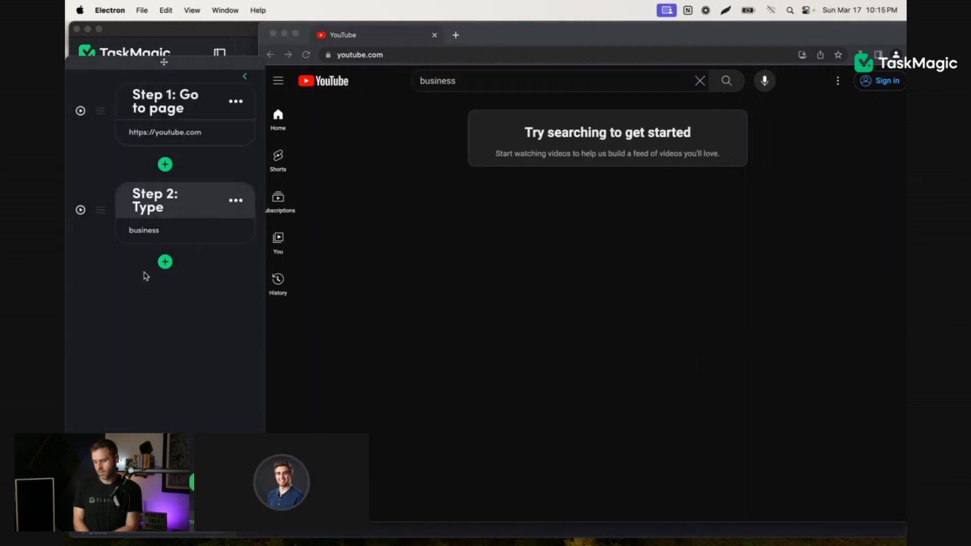
pyautogui.click(162, 267)
pyautogui.click(167, 258)
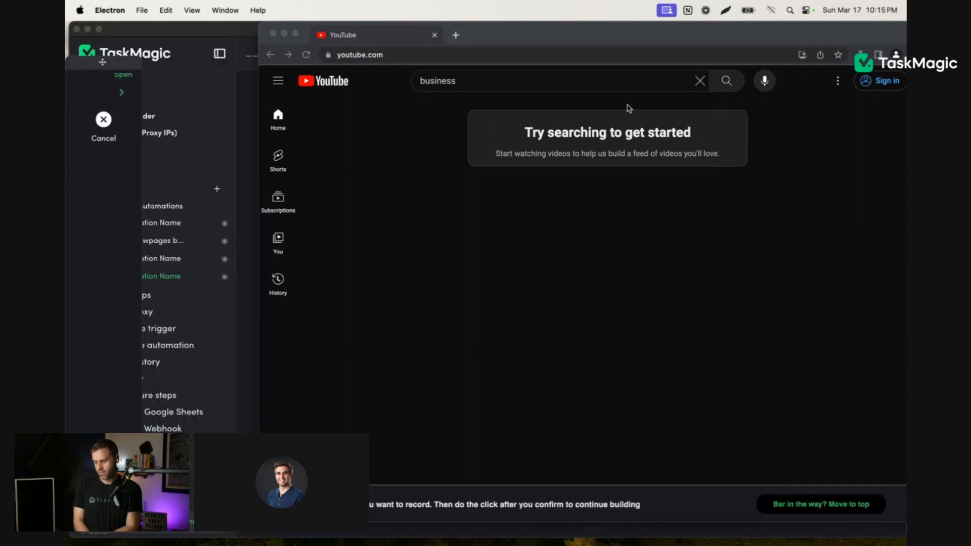
pyautogui.click(726, 81)
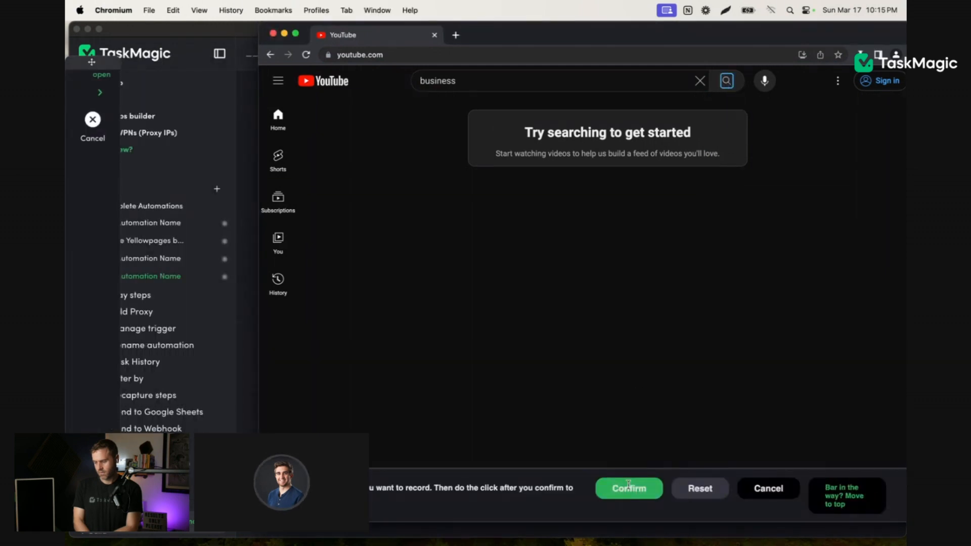
pyautogui.click(628, 488)
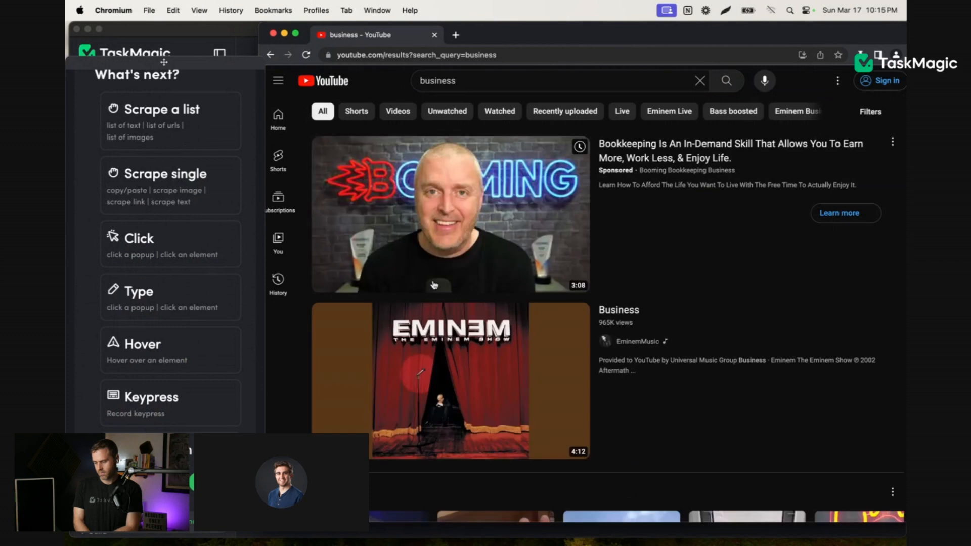
pyautogui.scroll(5, 167, 223)
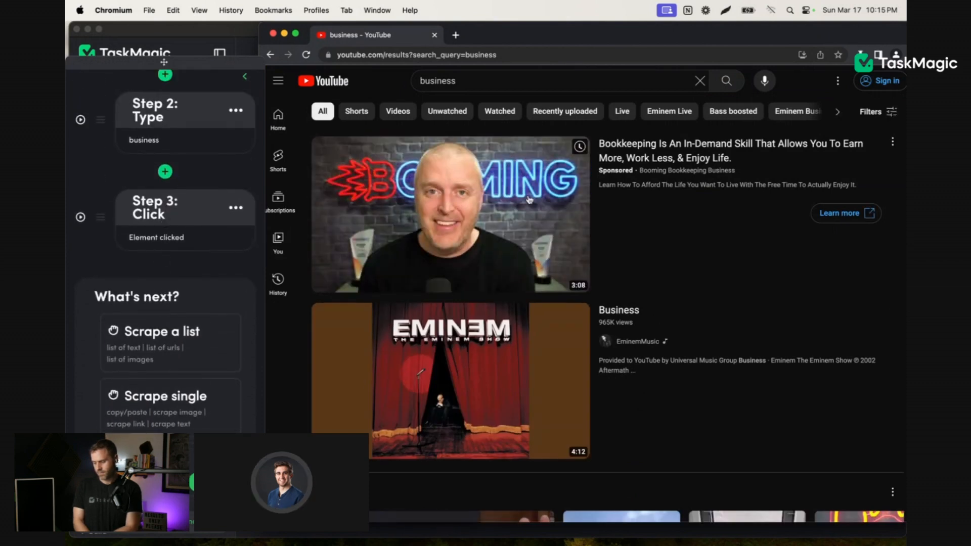
# Step: Open the YouTube results for "business" in Google Chrome, view the first video's link options, and close that window
pyautogui.click(504, 56)
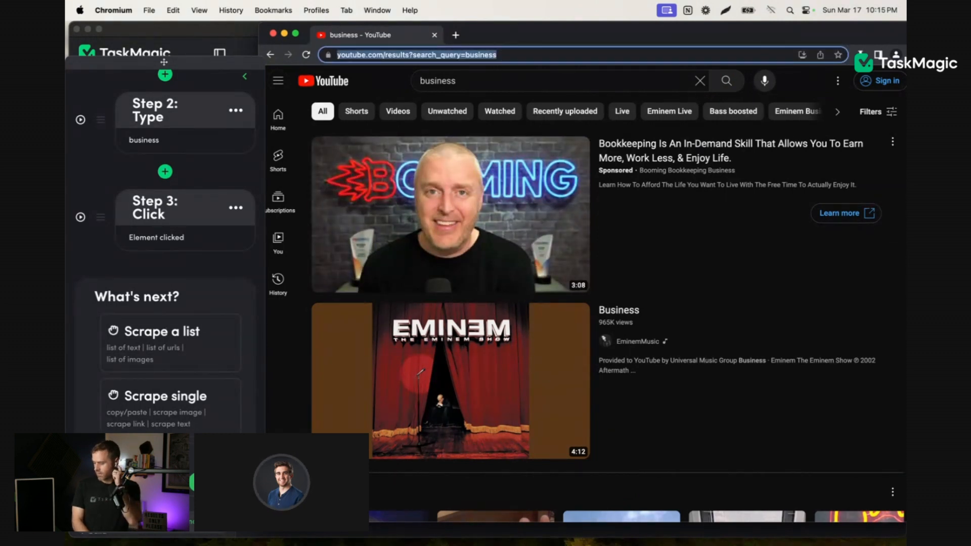
pyautogui.moveTo(694, 185); pyautogui.dragTo(617, 38)
pyautogui.moveTo(446, 177)
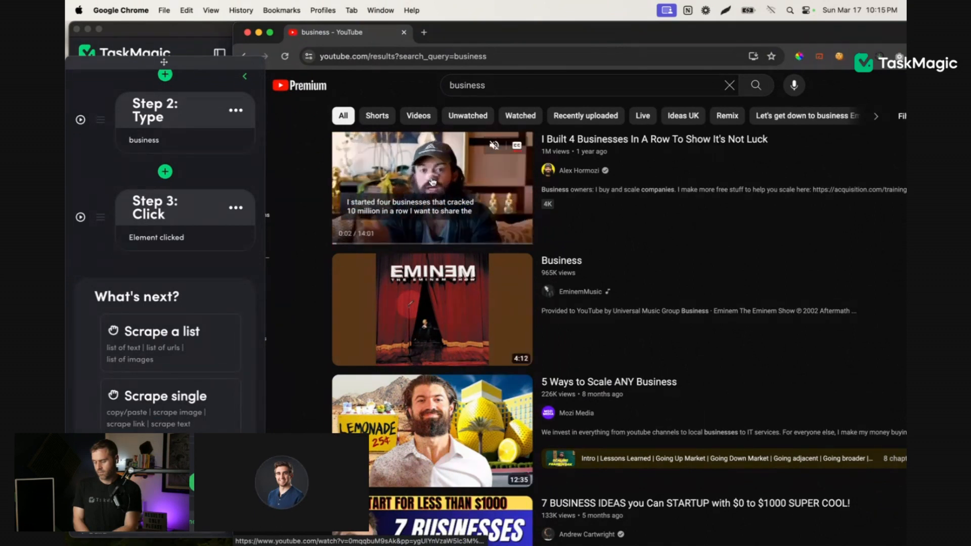
pyautogui.rightClick(432, 181)
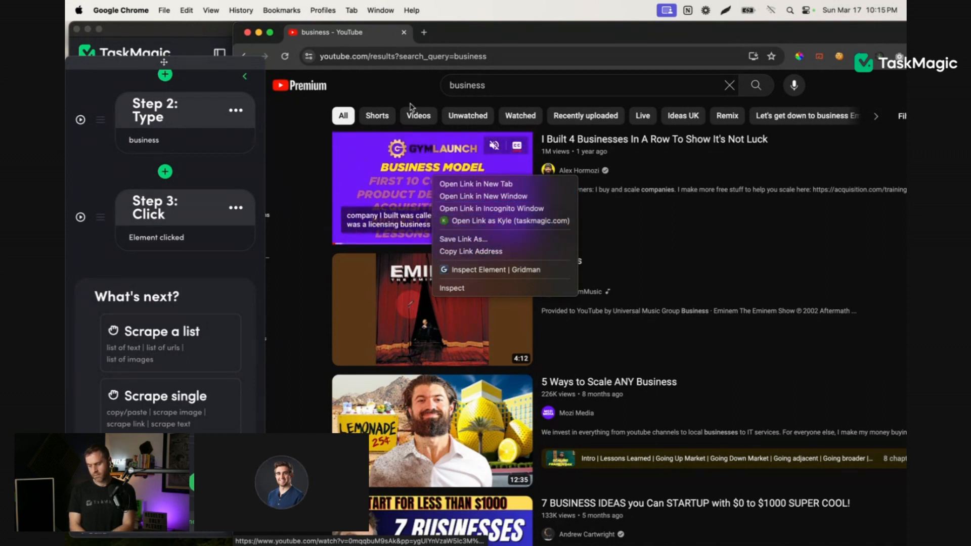
pyautogui.click(405, 34)
pyautogui.click(404, 32)
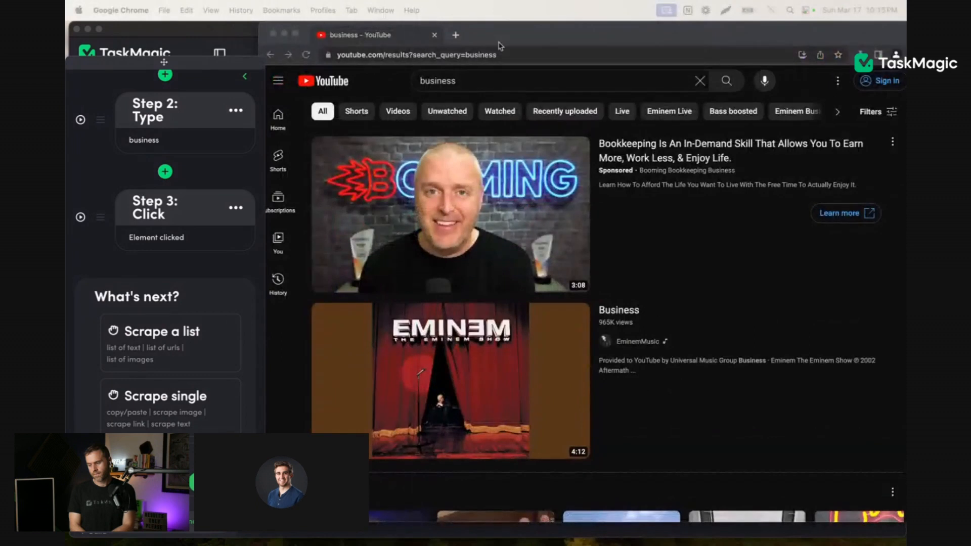
# Step: Record a Scrape single step with the EminemMusic channel in Column A, set to Scrape Links, and confirm it
pyautogui.moveTo(499, 38); pyautogui.dragTo(539, 30)
pyautogui.moveTo(594, 506)
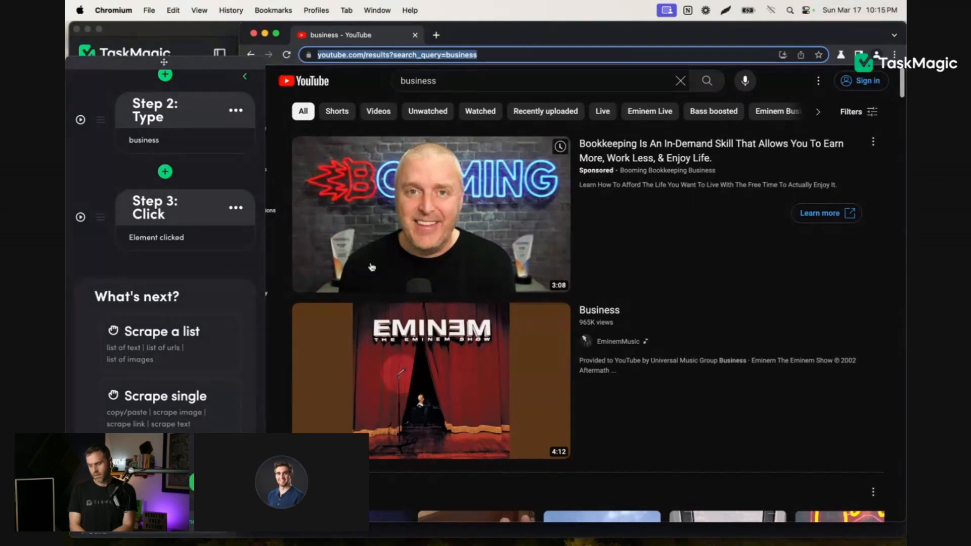
pyautogui.scroll(-2, 183, 285)
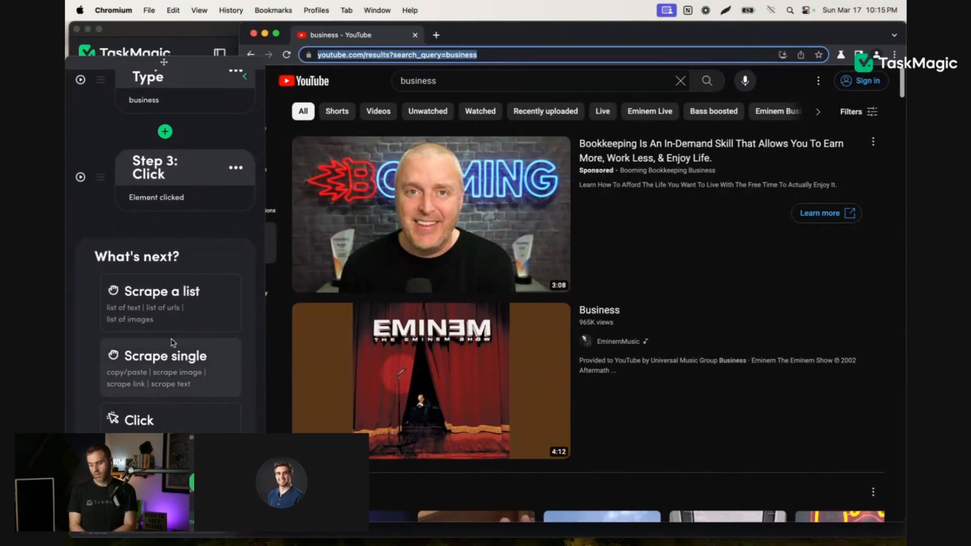
pyautogui.click(170, 365)
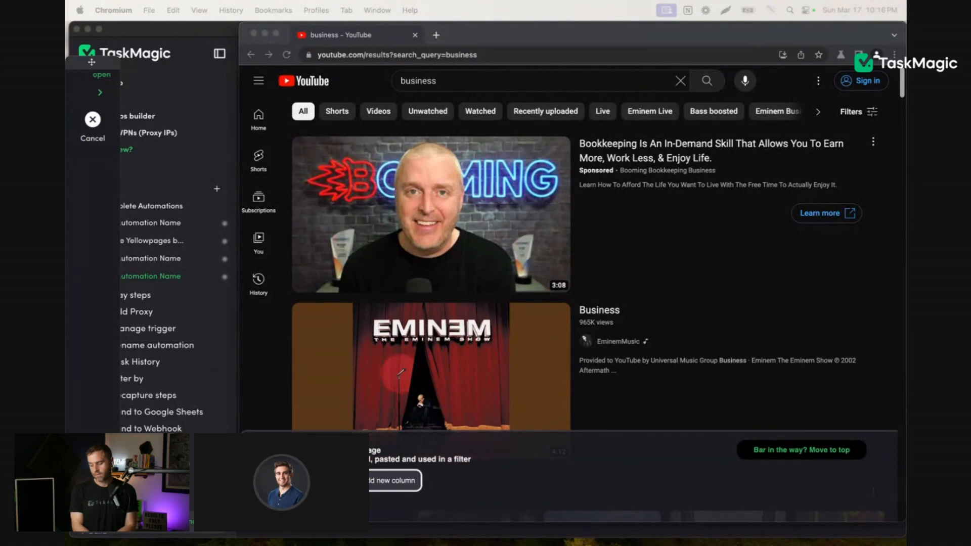
pyautogui.moveTo(503, 37); pyautogui.dragTo(636, 36)
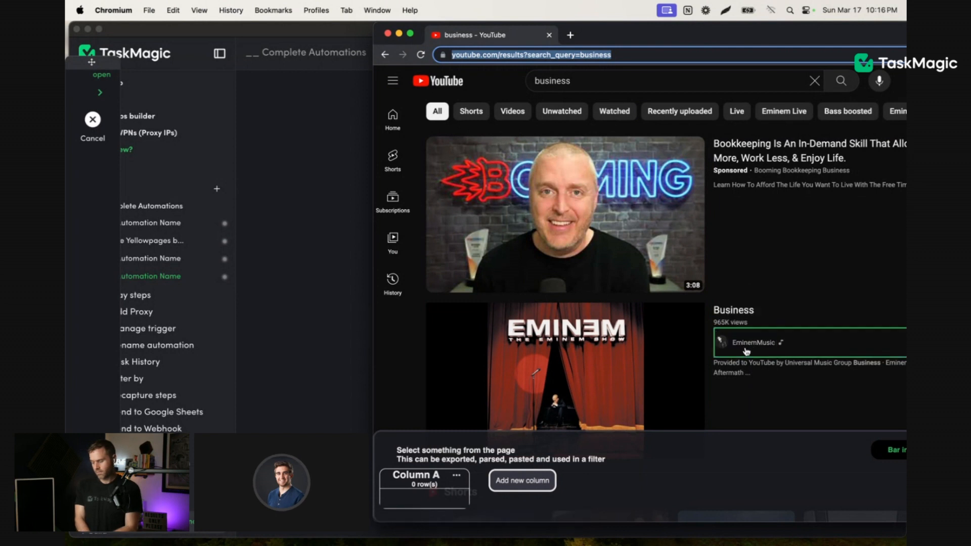
pyautogui.click(748, 346)
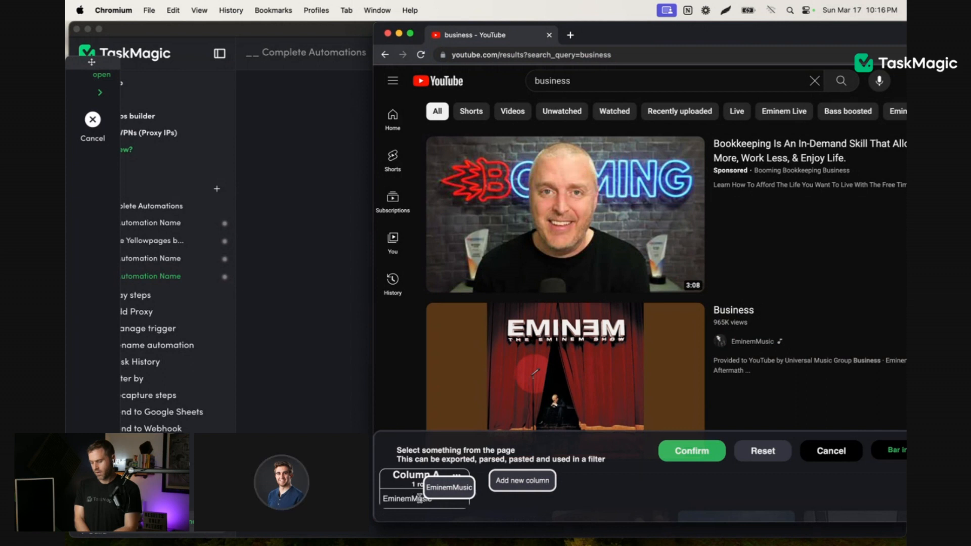
pyautogui.click(456, 477)
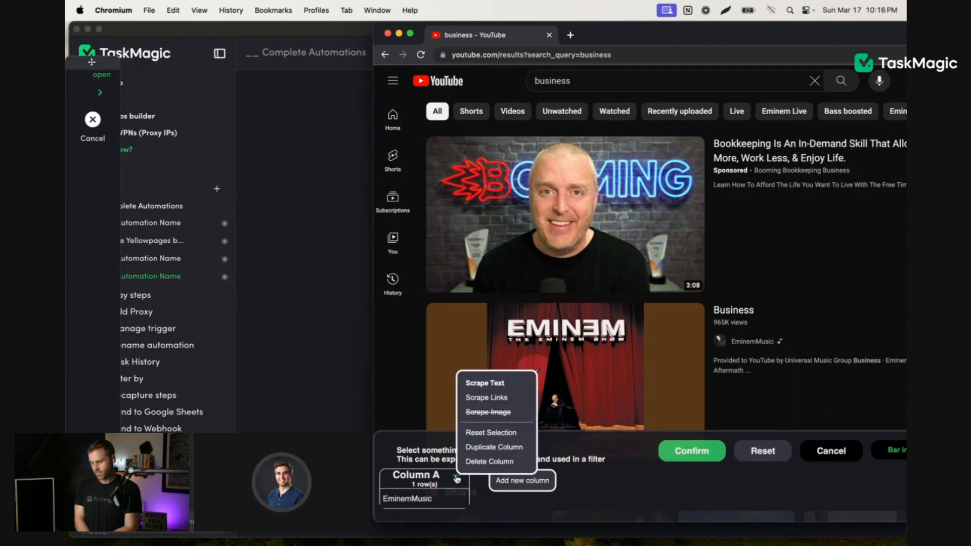
pyautogui.click(486, 398)
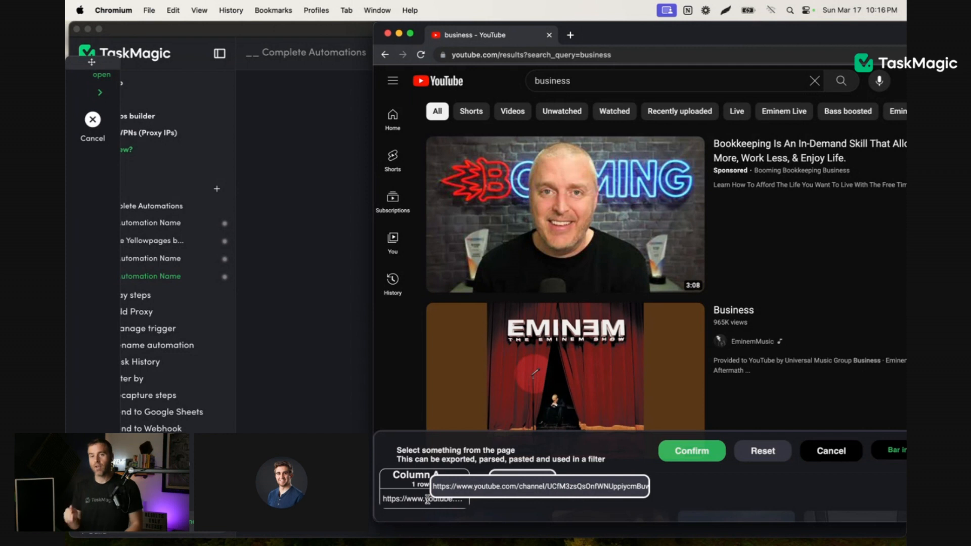
pyautogui.click(697, 451)
# Step: Record another Scrape single step with the EminemMusic channel in Column A, set to Scrape Links, confirm it, and dismiss the export prompts
pyautogui.click(165, 371)
pyautogui.scroll(-4, 182, 296)
pyautogui.scroll(-5, 182, 296)
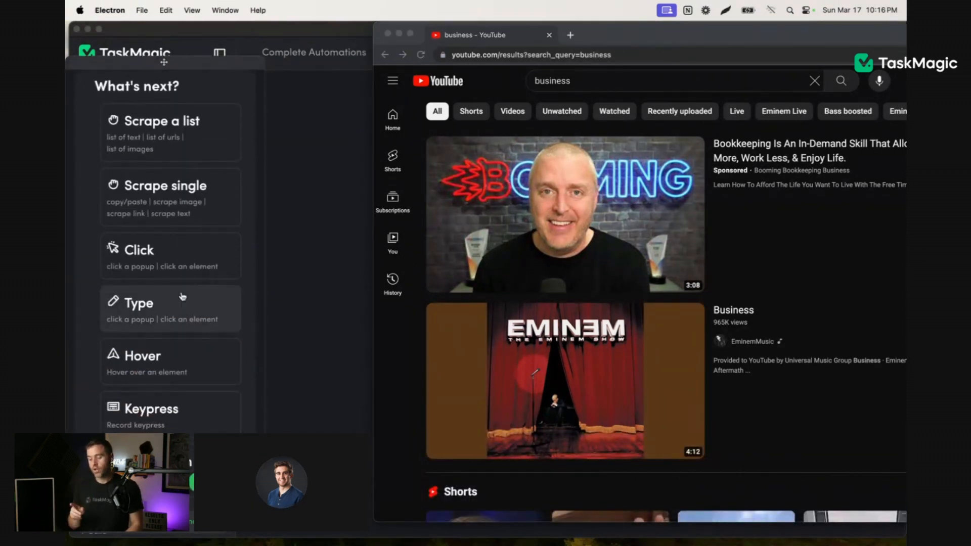
pyautogui.click(163, 187)
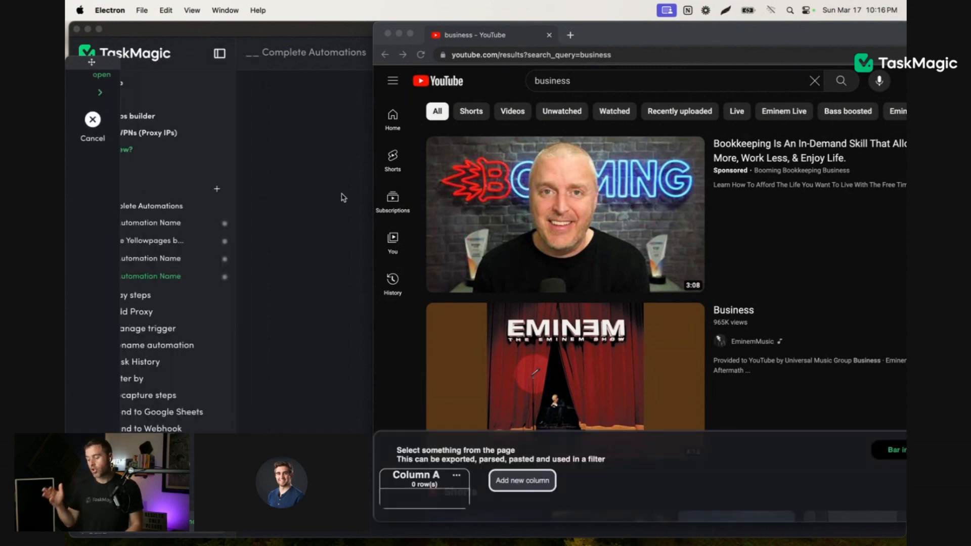
pyautogui.click(747, 344)
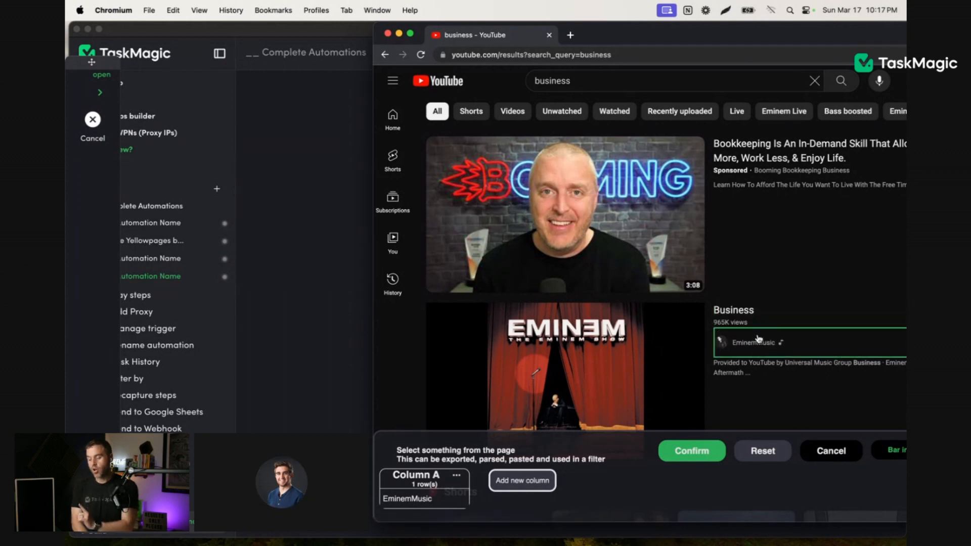
pyautogui.click(458, 477)
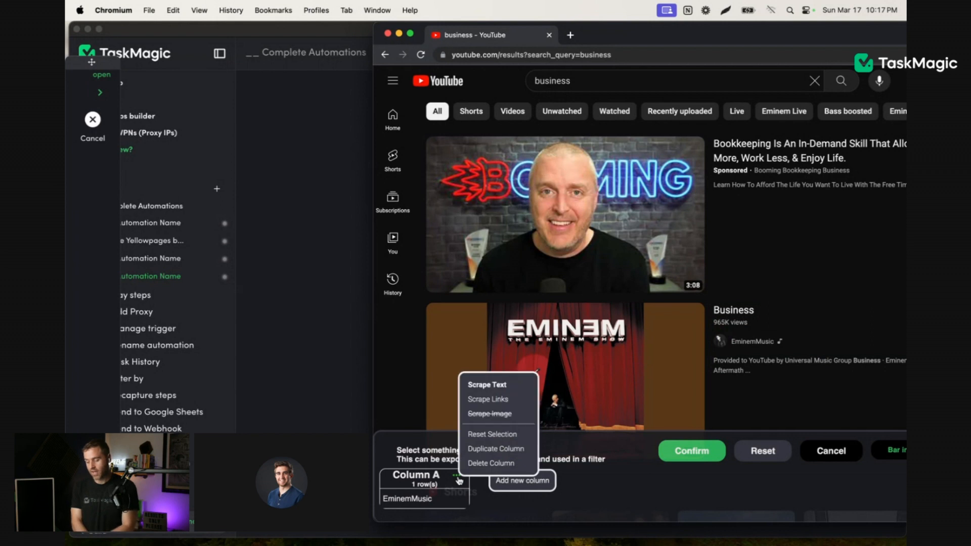
pyautogui.click(488, 400)
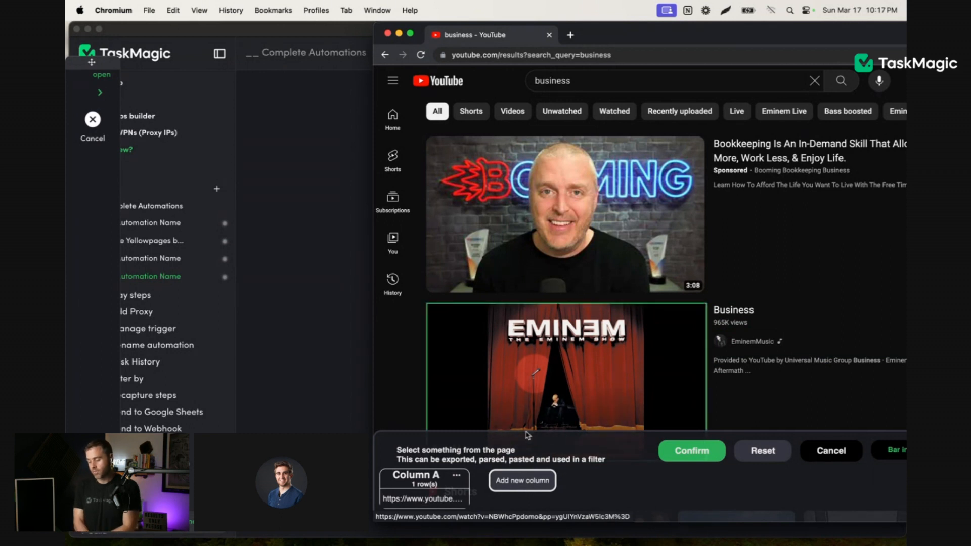
pyautogui.click(691, 451)
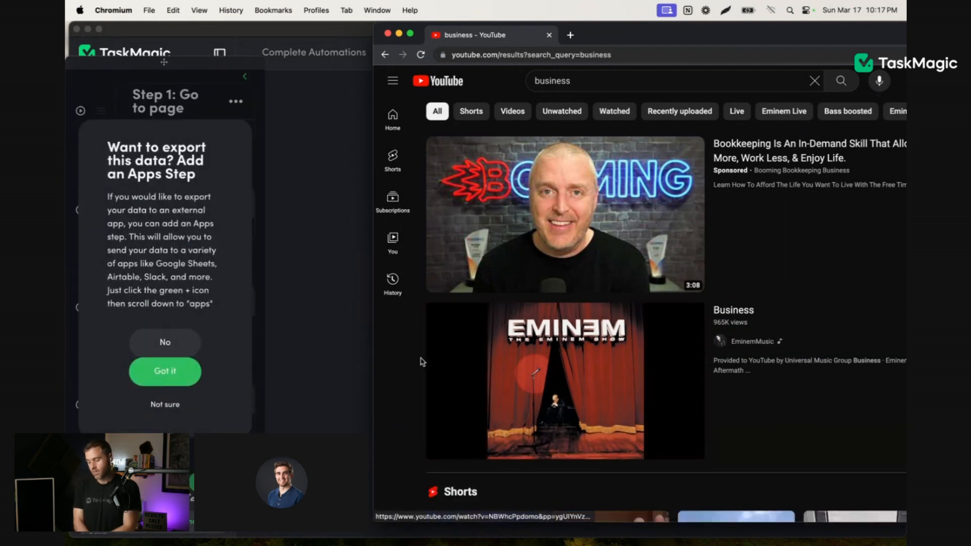
pyautogui.click(173, 405)
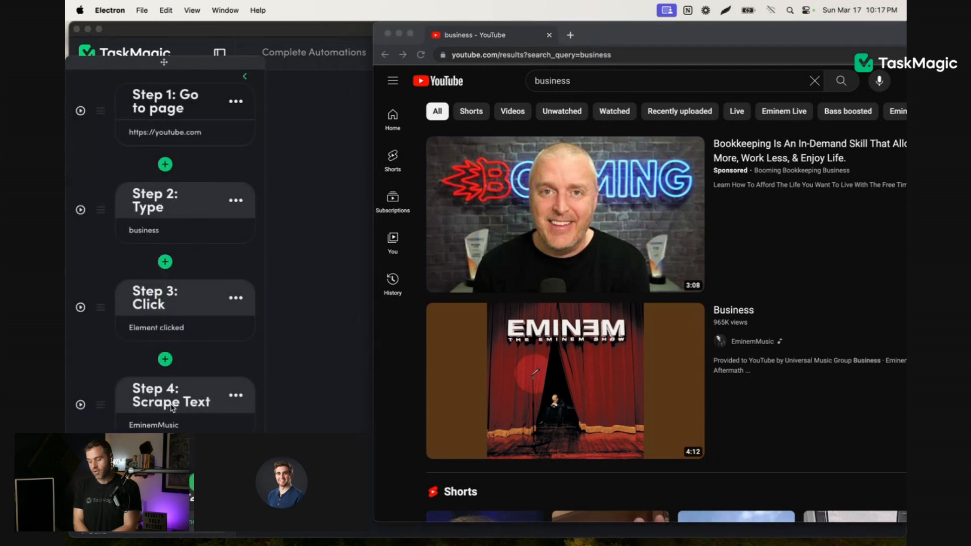
# Step: Review the recorded scrape steps and open the image options for the first video's thumbnail
pyautogui.scroll(-6, 179, 388)
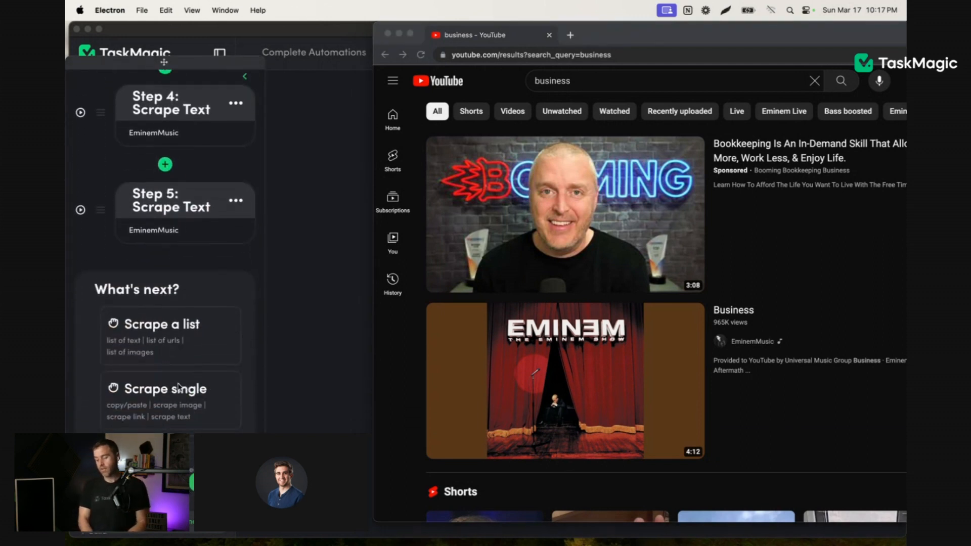
pyautogui.scroll(-1, 180, 388)
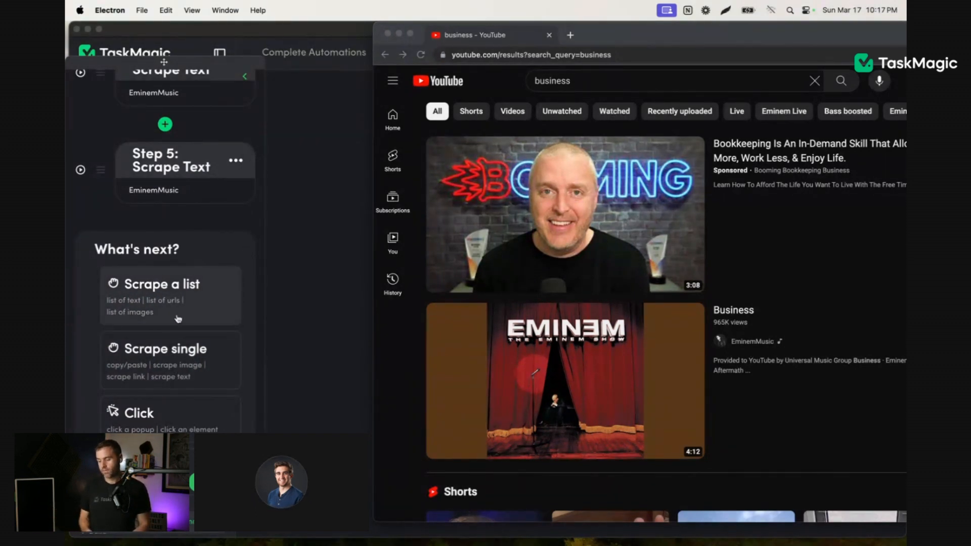
pyautogui.scroll(-5, 182, 334)
pyautogui.scroll(7, 187, 326)
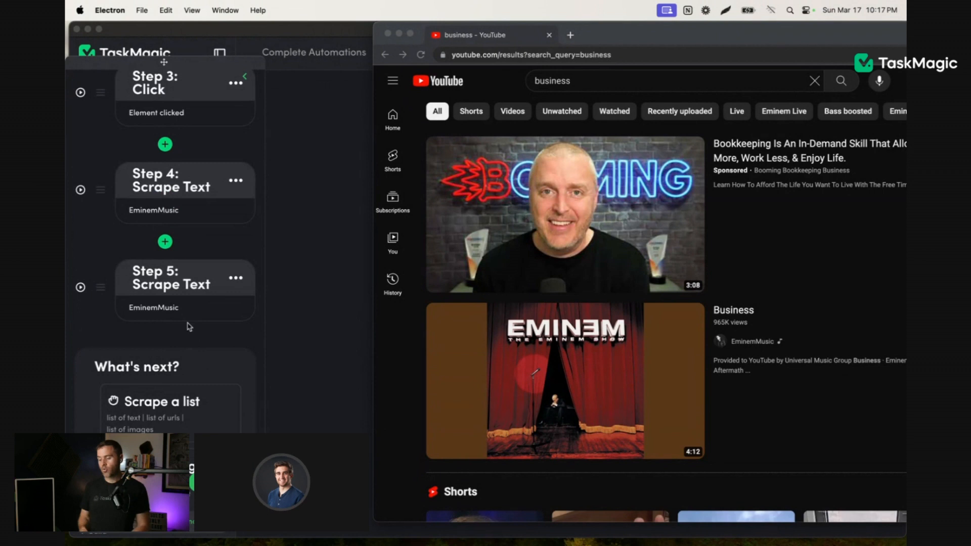
pyautogui.scroll(-3, 187, 329)
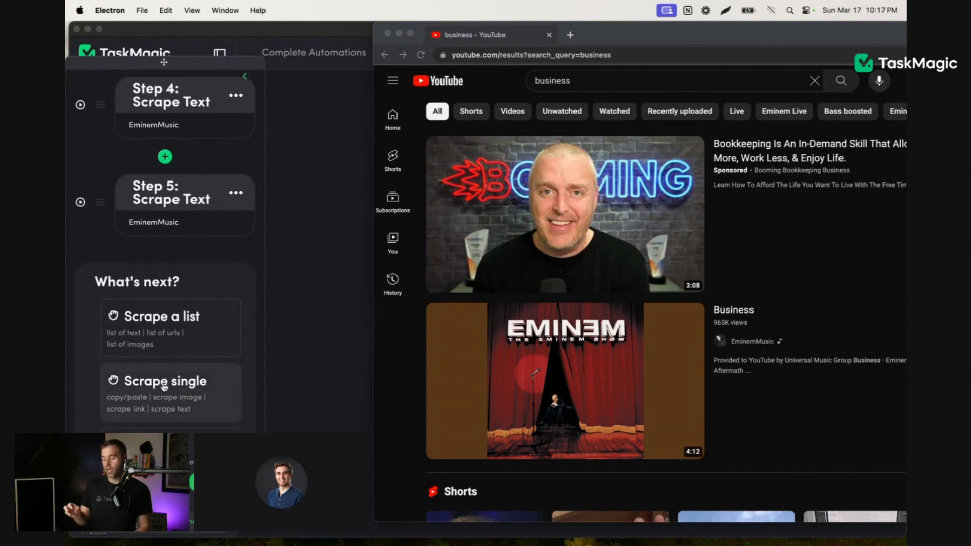
pyautogui.scroll(-2, 170, 371)
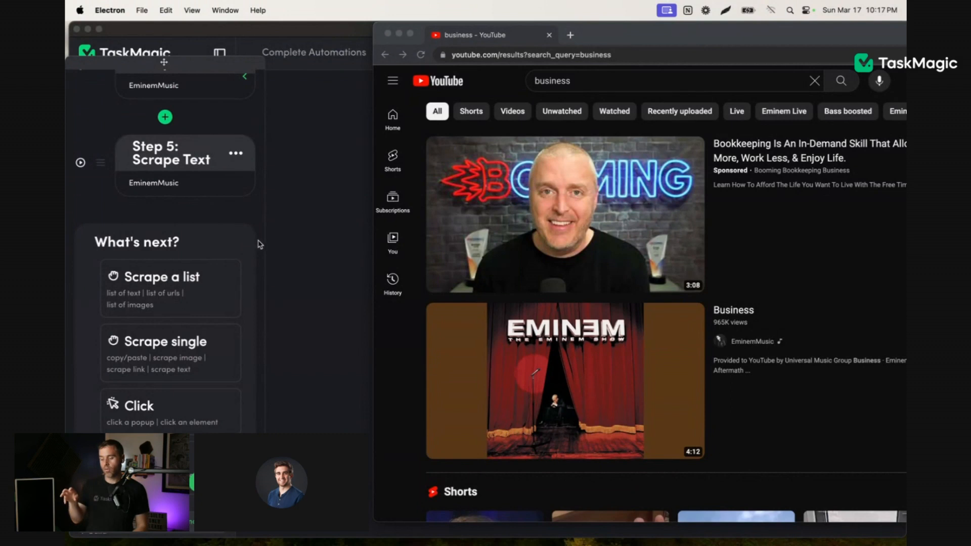
pyautogui.rightClick(606, 221)
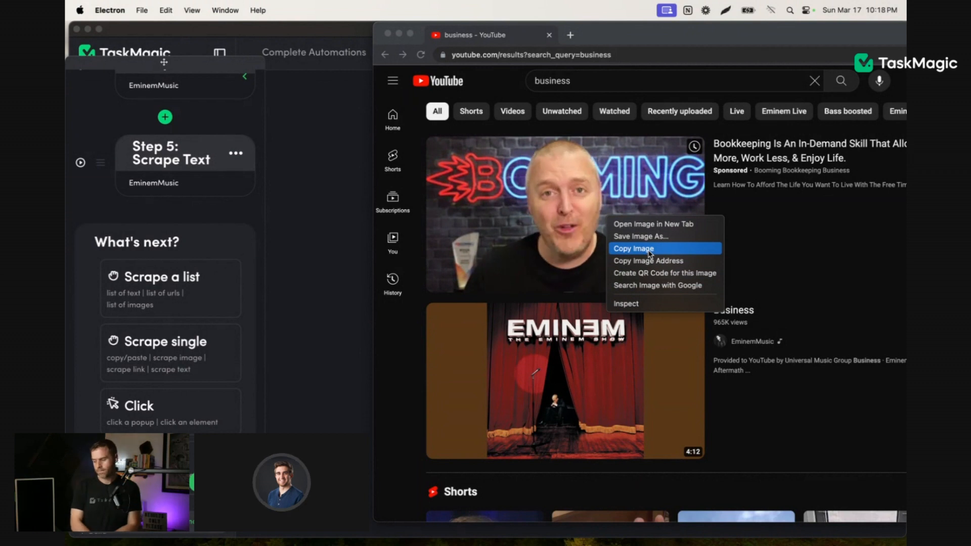
# Step: Try to record a Scrape single step for the first video's thumbnail, check Column A's scrape options, and cancel it
pyautogui.click(186, 341)
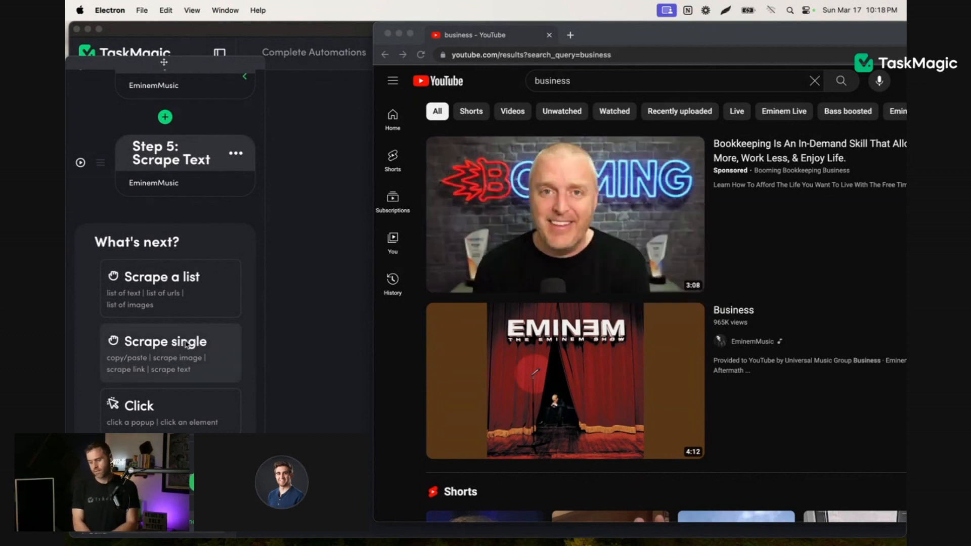
pyautogui.click(185, 342)
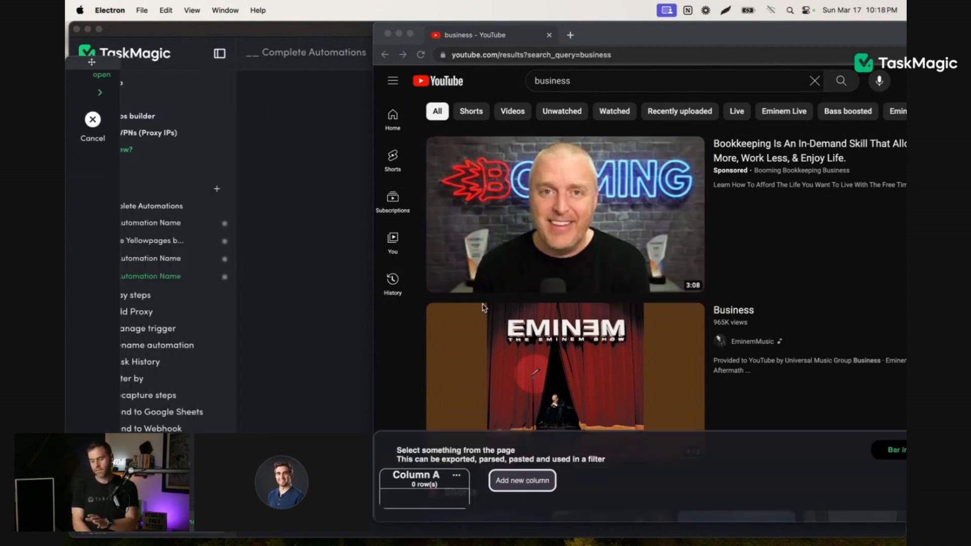
pyautogui.click(522, 198)
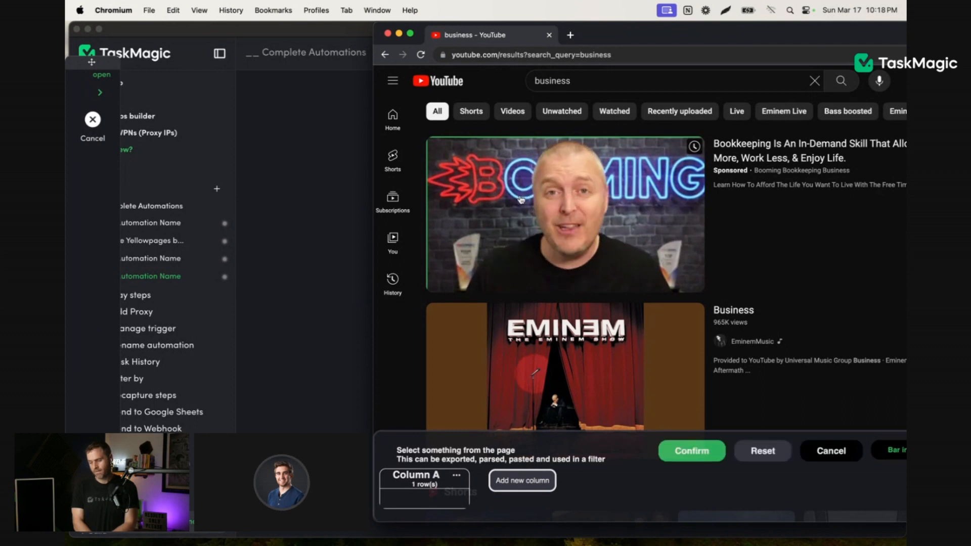
pyautogui.click(456, 478)
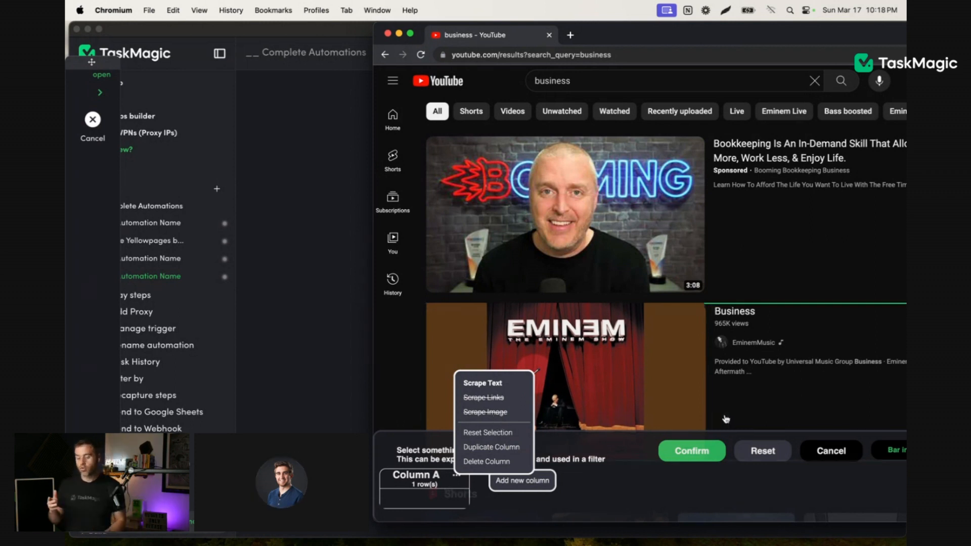
pyautogui.click(692, 451)
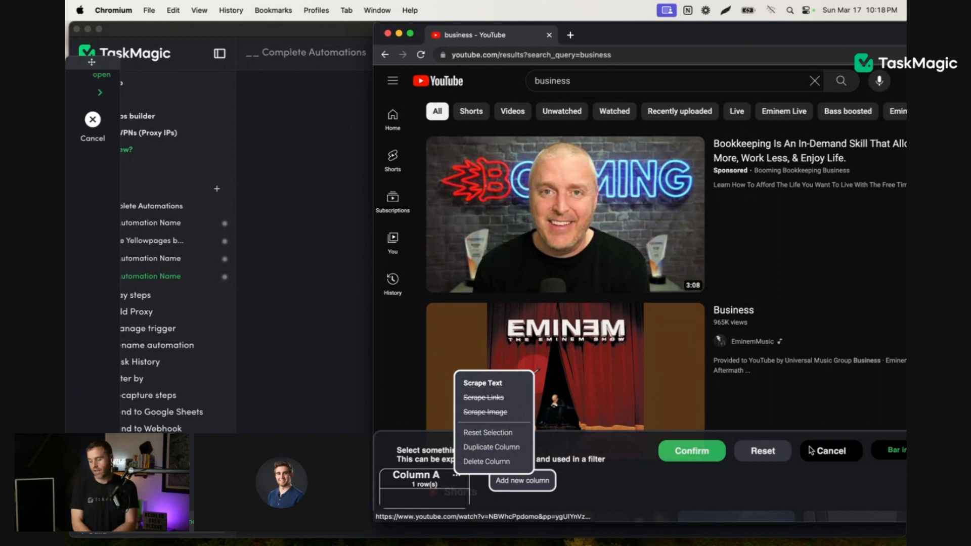
pyautogui.click(181, 140)
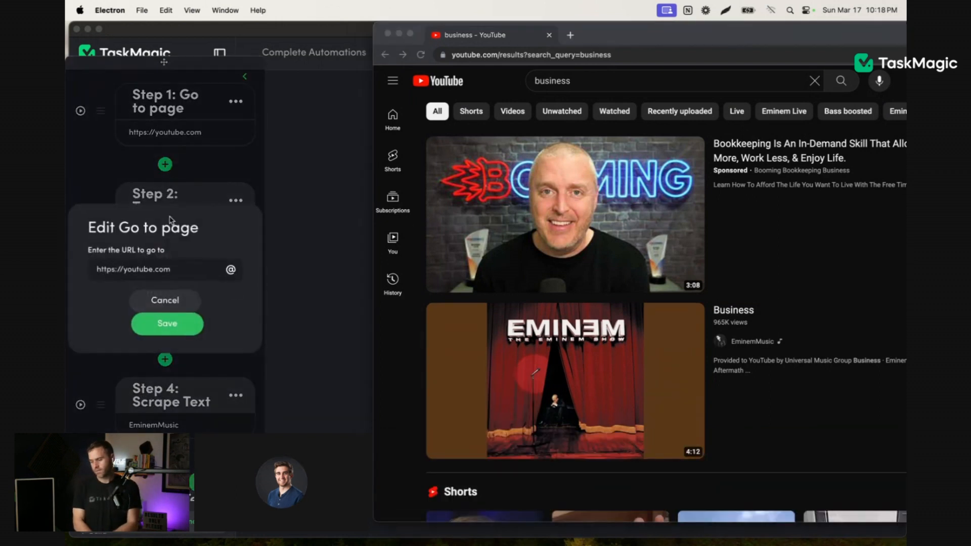
pyautogui.press('super+a')
pyautogui.press('BackSpace')
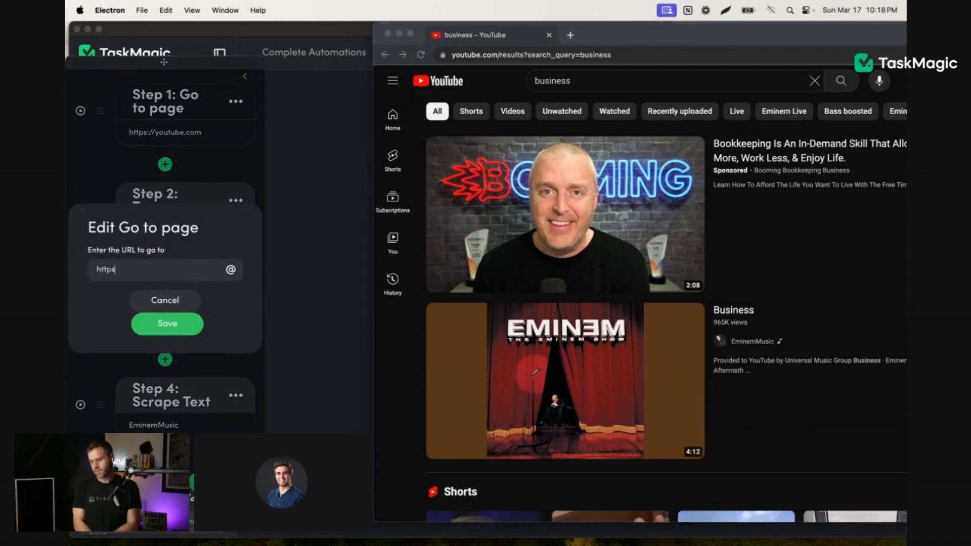
pyautogui.write('https://google.com')
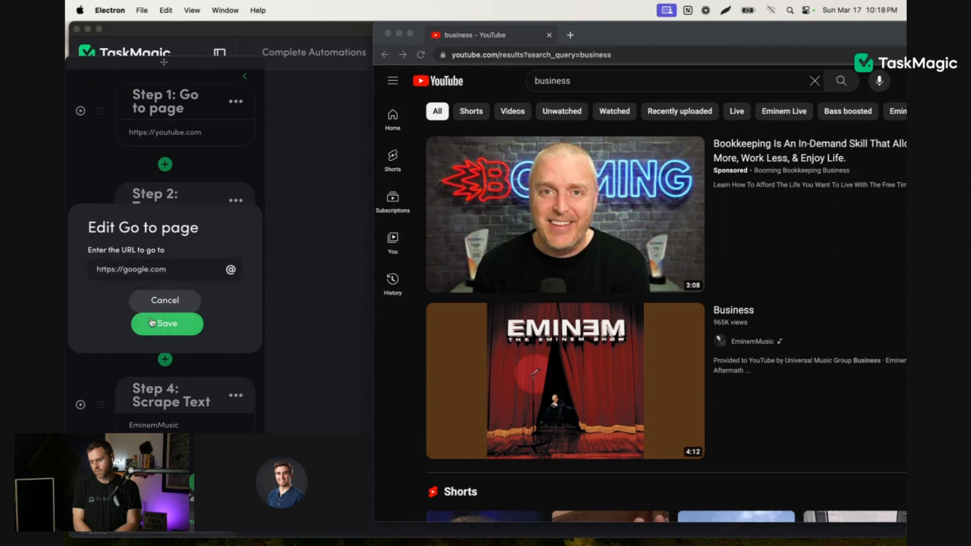
pyautogui.click(167, 324)
pyautogui.click(80, 111)
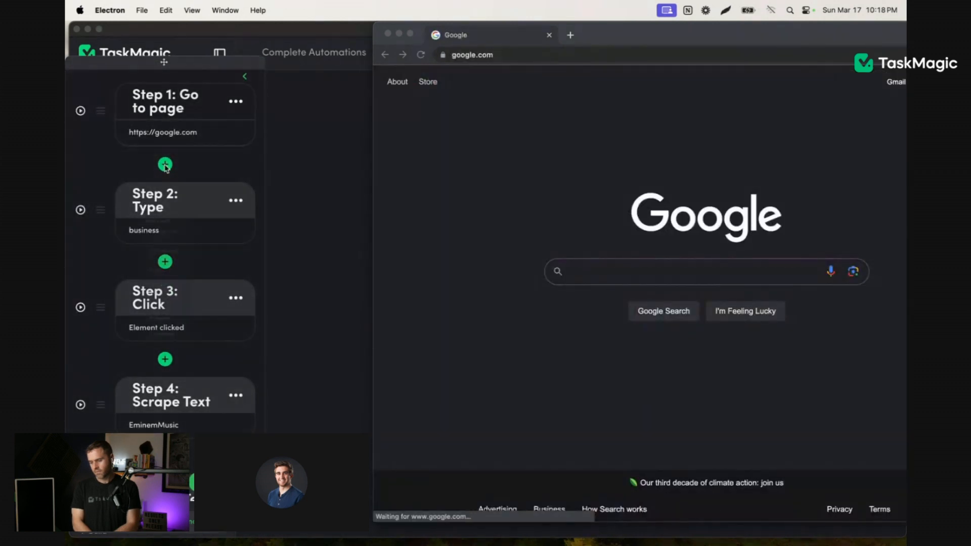
# Step: Search Google for "dogs"
pyautogui.click(604, 273)
pyautogui.write('dogs')
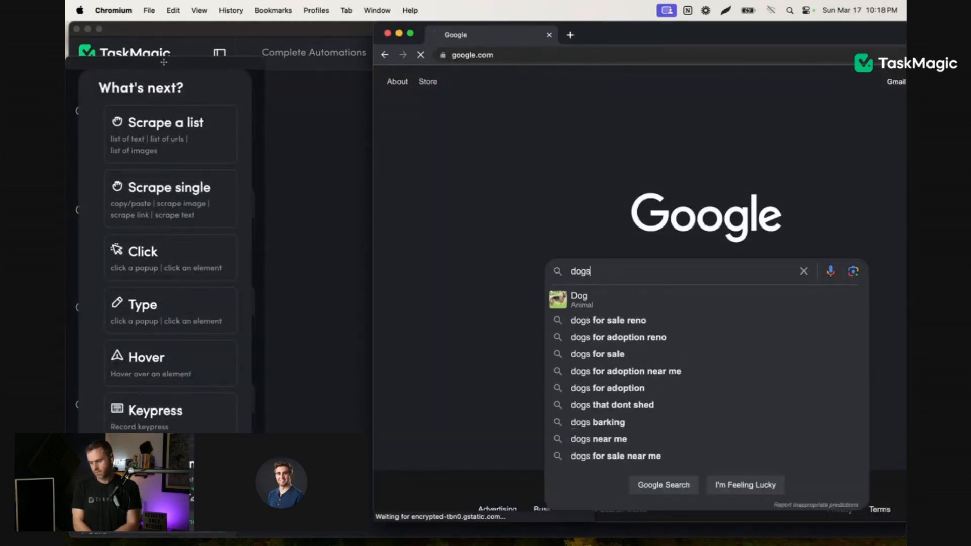
pyautogui.press('Return')
# Step: Decline the suggested Type step for "dogs" and the suggested Enter Keypress step
pyautogui.scroll(-3, 152, 343)
pyautogui.scroll(-10, 152, 343)
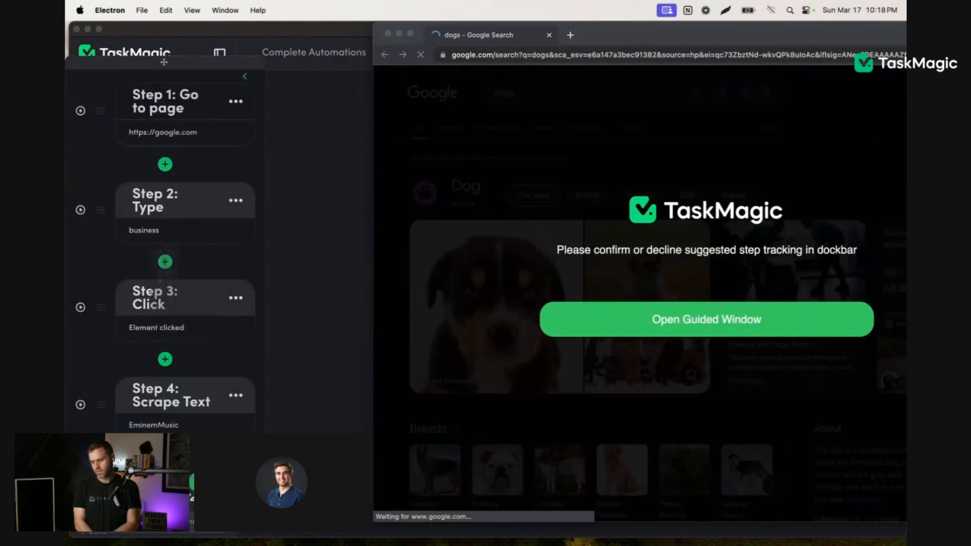
pyautogui.scroll(4, 167, 418)
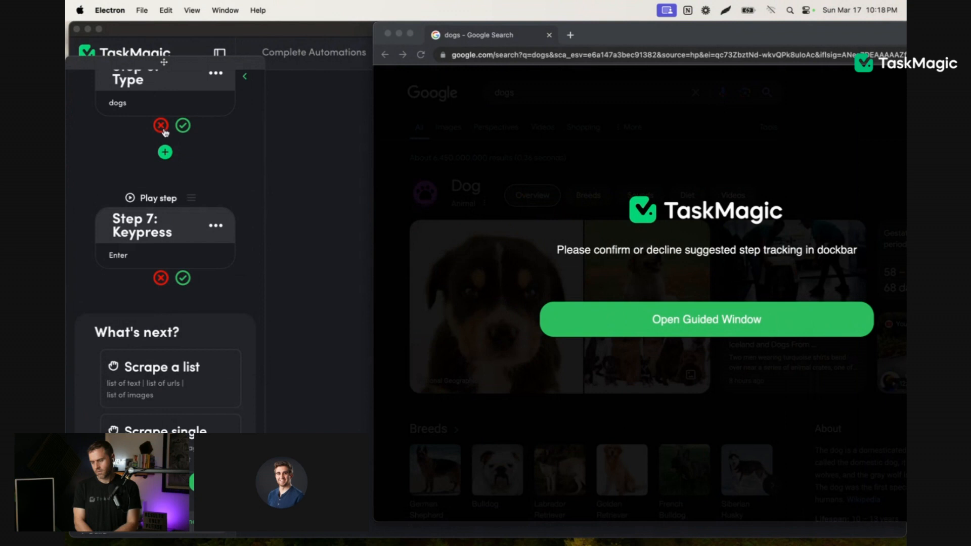
pyautogui.click(161, 126)
pyautogui.click(160, 124)
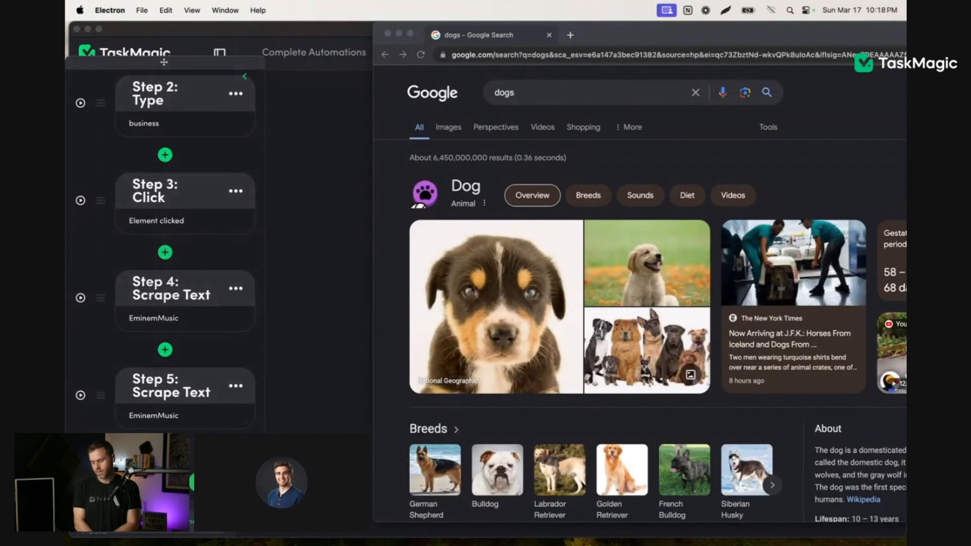
# Step: Try to record a Scrape single step for the large puppy image, check Column A's scrape options, and cancel it
pyautogui.click(165, 447)
pyautogui.click(161, 197)
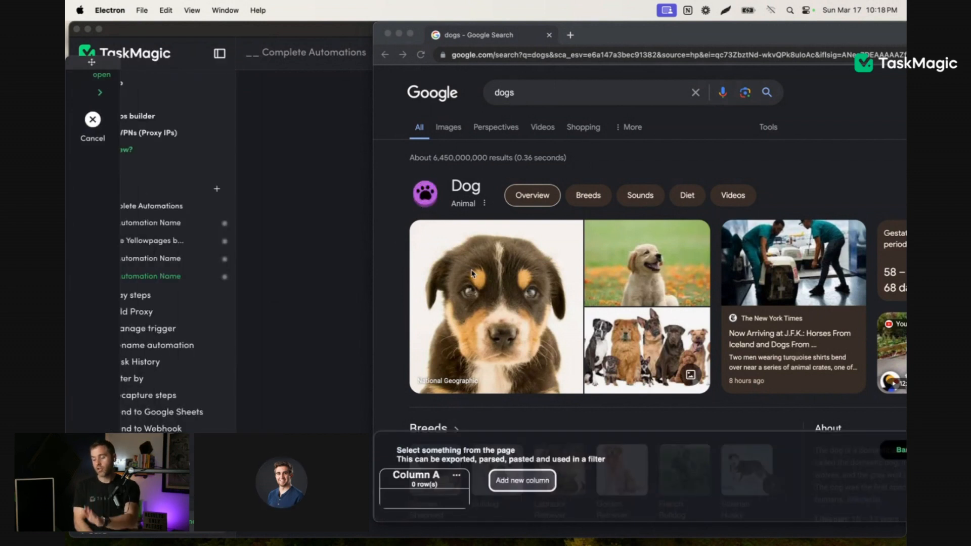
pyautogui.click(454, 240)
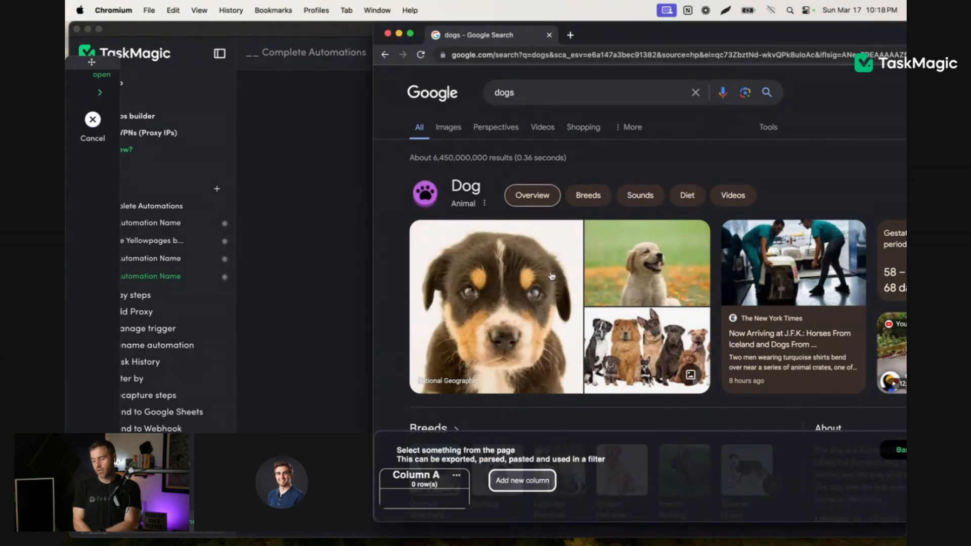
pyautogui.click(530, 271)
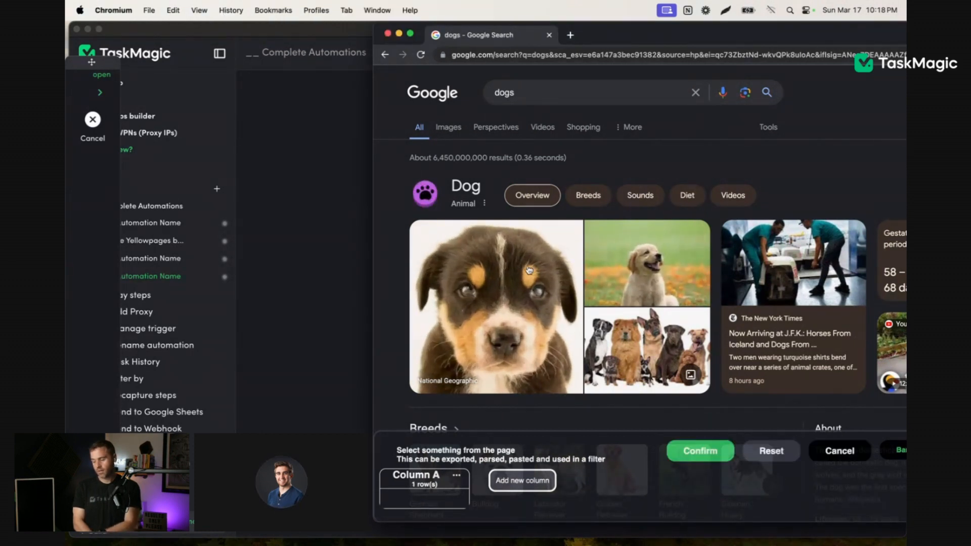
pyautogui.click(456, 474)
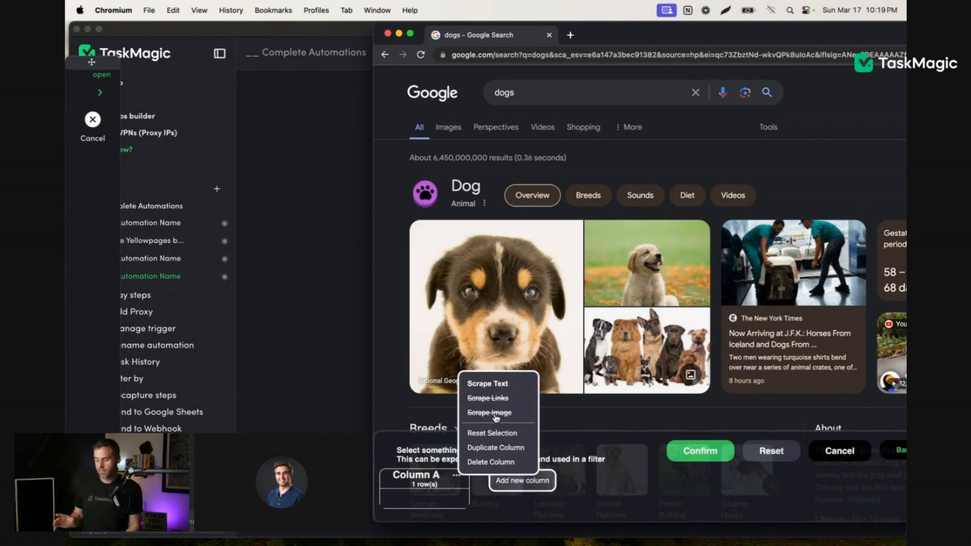
pyautogui.moveTo(633, 40); pyautogui.dragTo(488, 29)
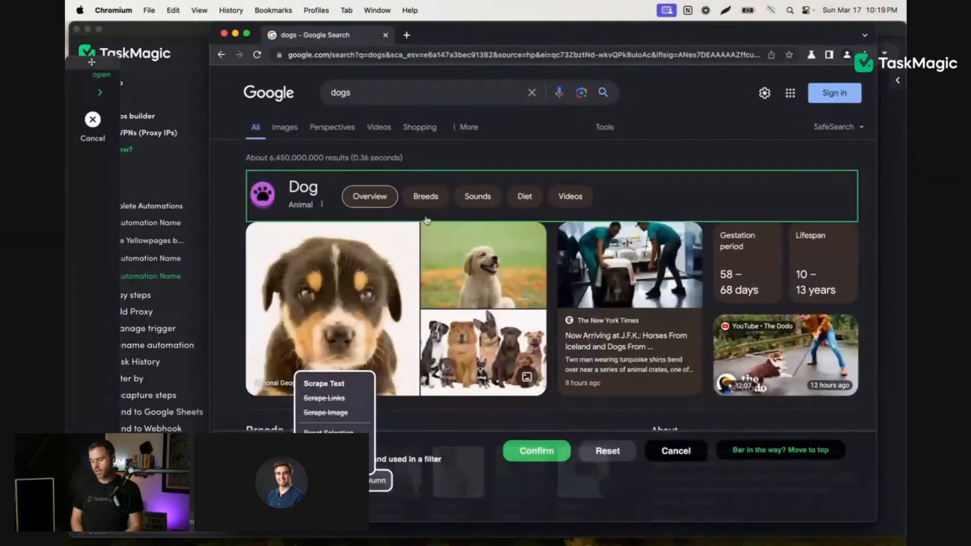
pyautogui.click(99, 122)
# Step: Record a Click step on Google's Images link, confirm it, and play it in the browser
pyautogui.scroll(-2, 198, 321)
pyautogui.click(287, 124)
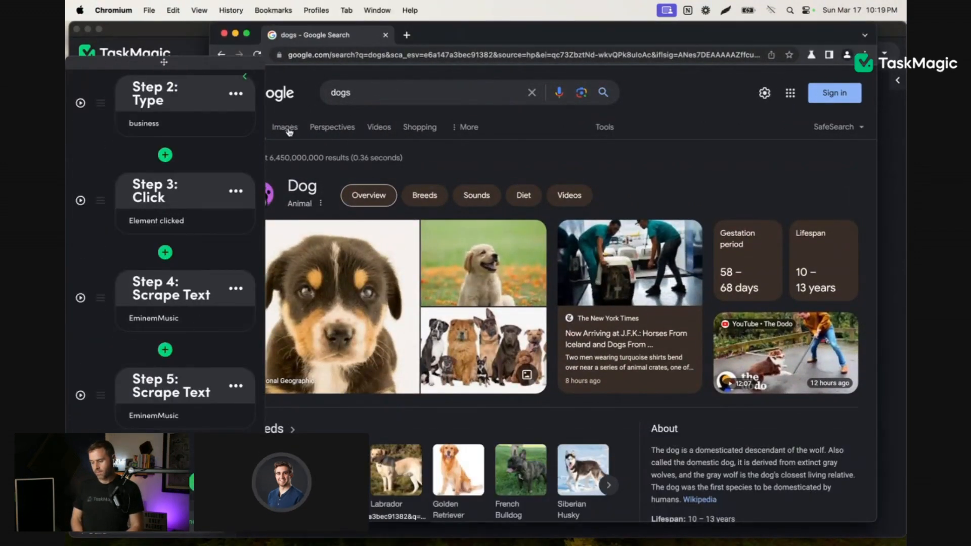
pyautogui.click(289, 131)
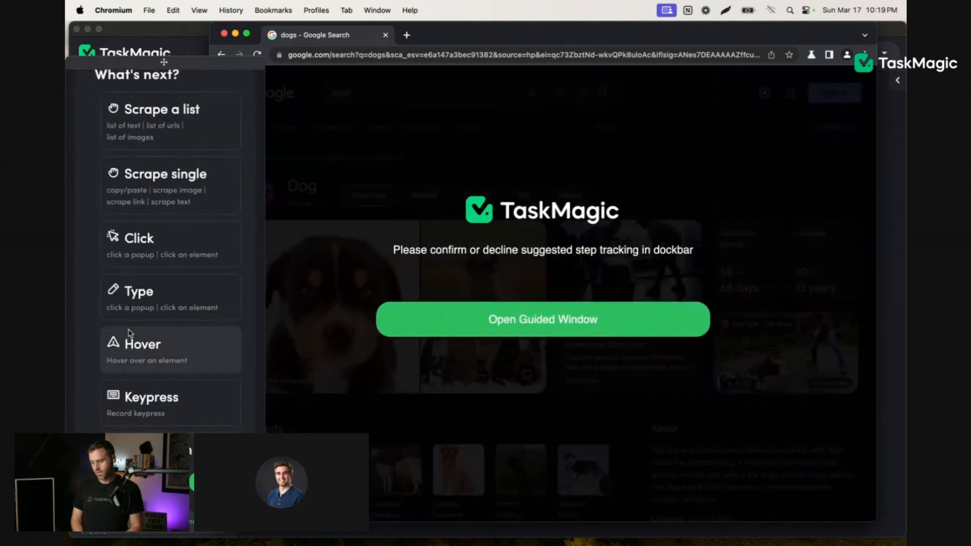
pyautogui.scroll(5, 127, 336)
pyautogui.click(183, 375)
pyautogui.scroll(-3, 189, 332)
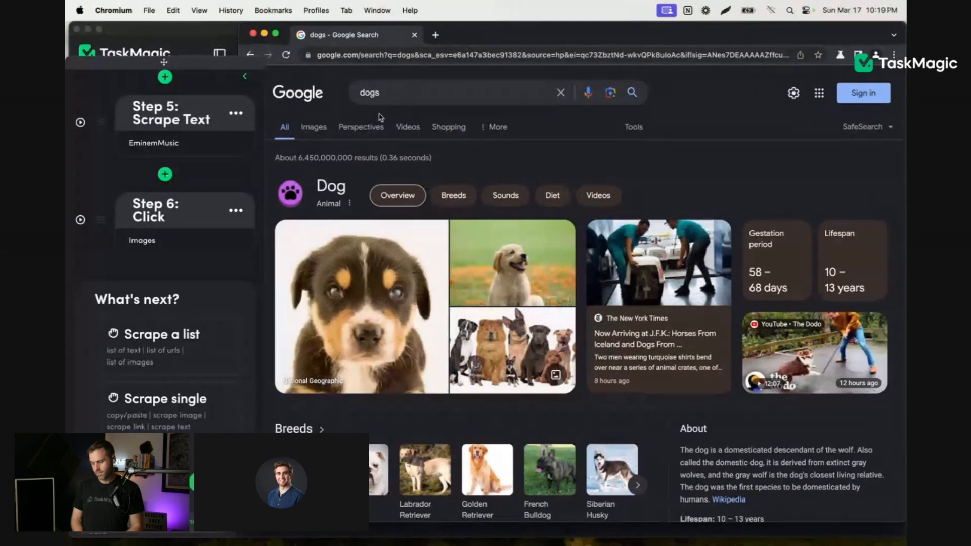
pyautogui.click(81, 220)
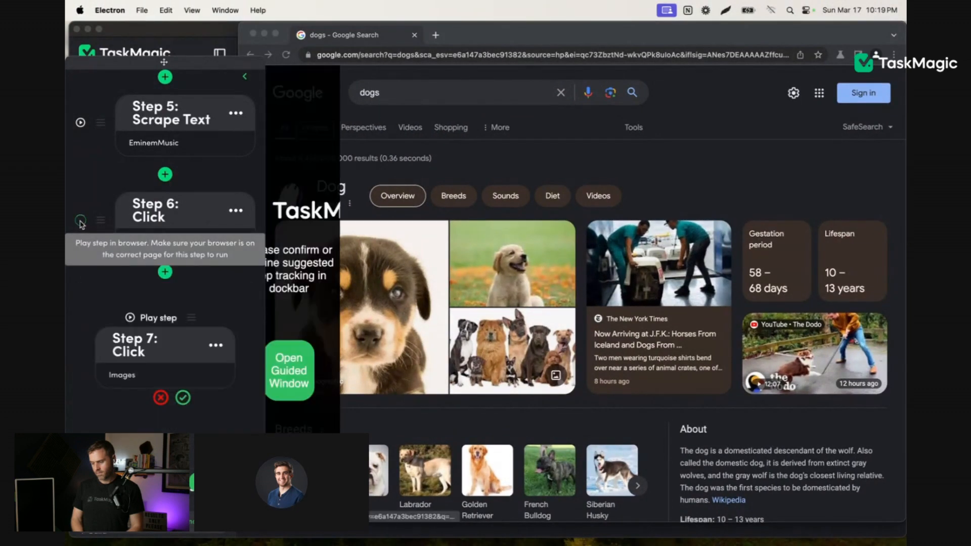
# Step: Record another Click step on the Images link for the dogs search, confirm it, and open the image results
pyautogui.scroll(-5, 163, 211)
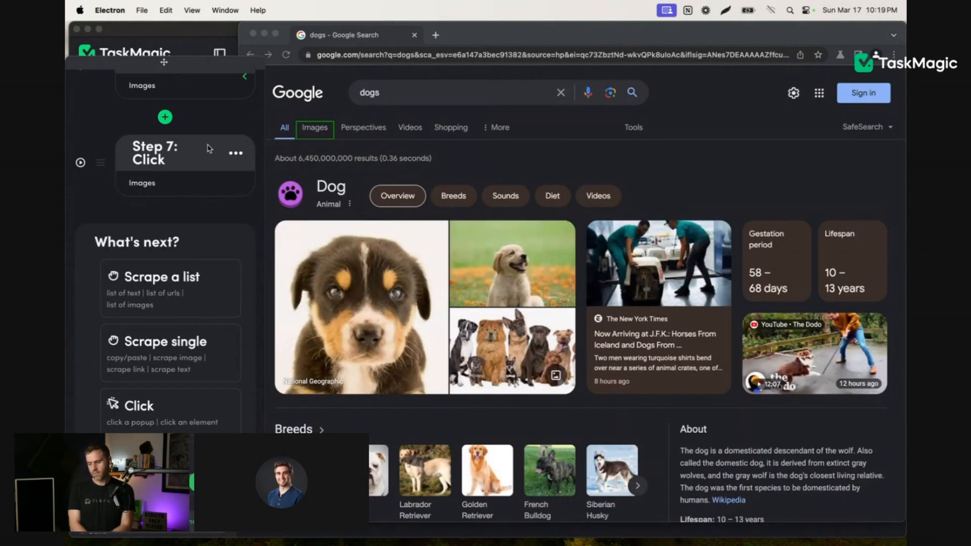
pyautogui.scroll(-5, 177, 228)
pyautogui.click(154, 251)
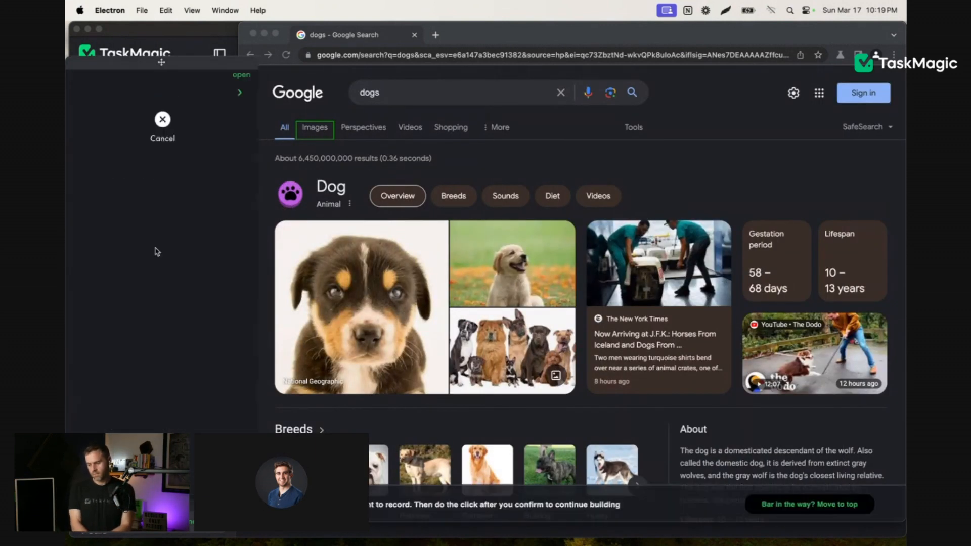
pyautogui.click(319, 134)
pyautogui.click(602, 493)
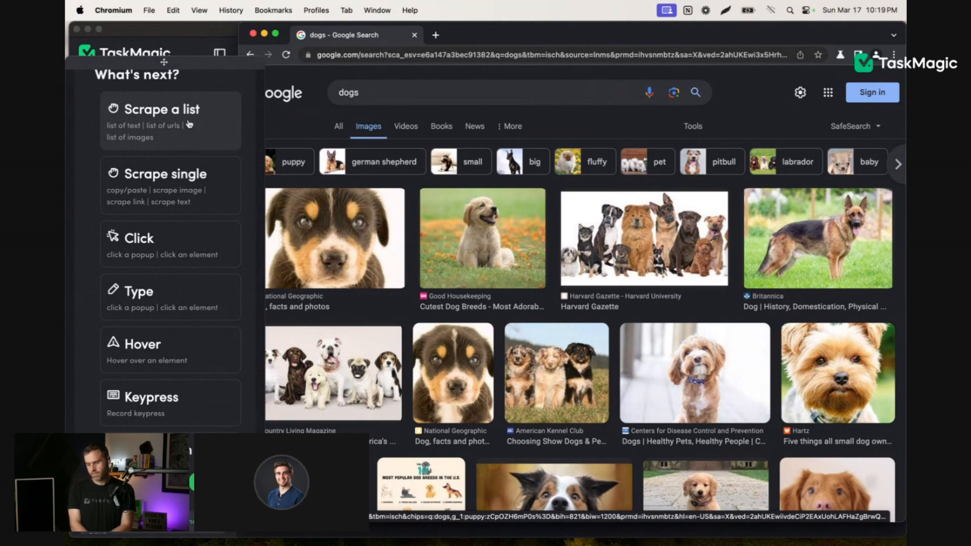
# Step: Start a Scrape a list step and select the first puppy image and the Good Housekeeping dog image as its items
pyautogui.click(210, 140)
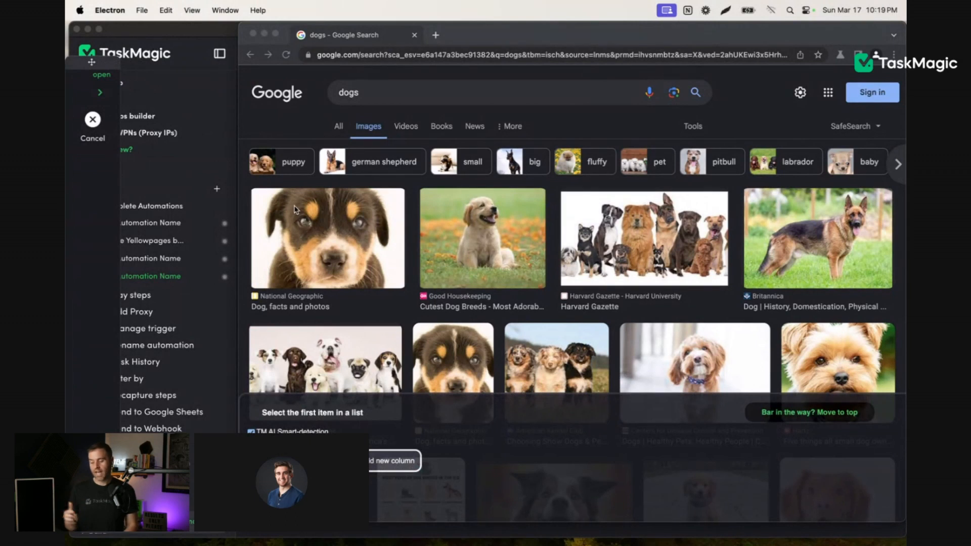
pyautogui.click(324, 216)
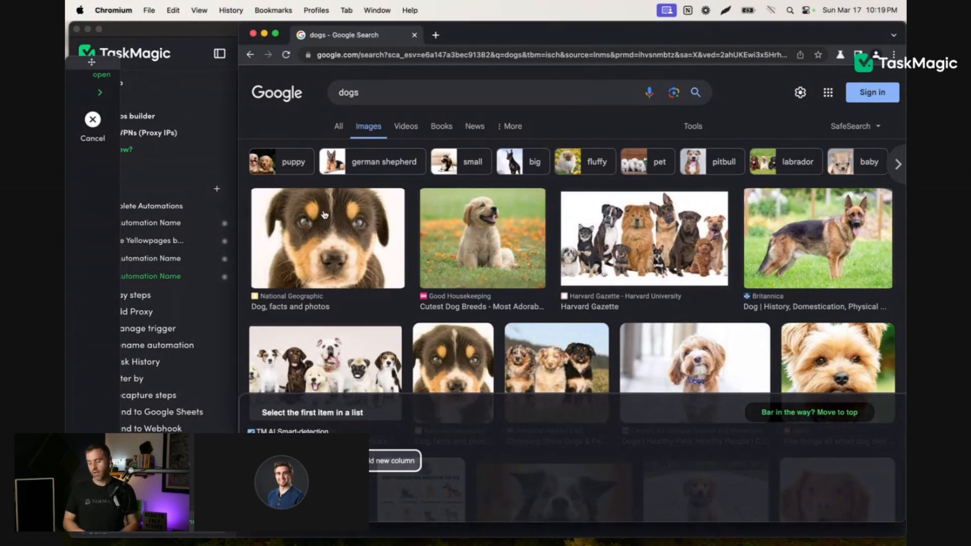
pyautogui.click(353, 221)
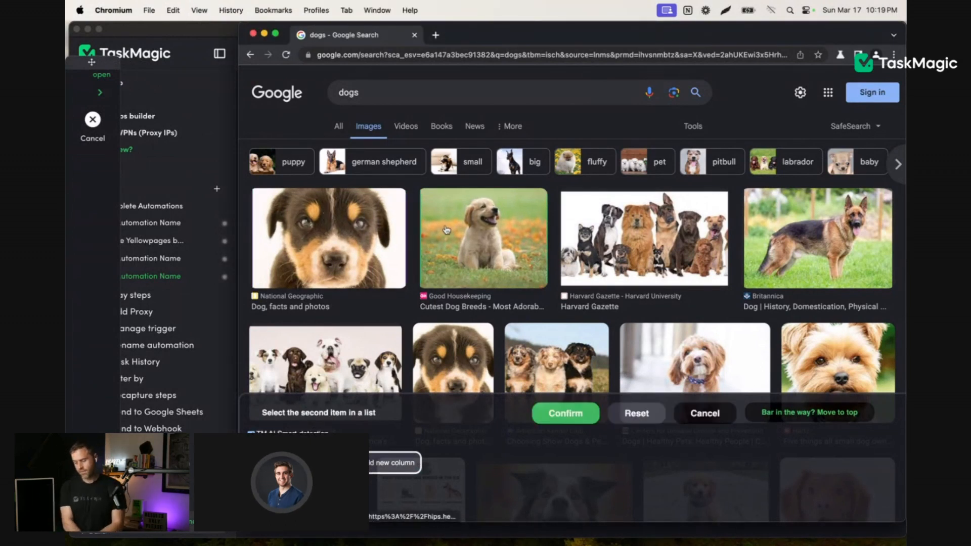
pyautogui.click(482, 238)
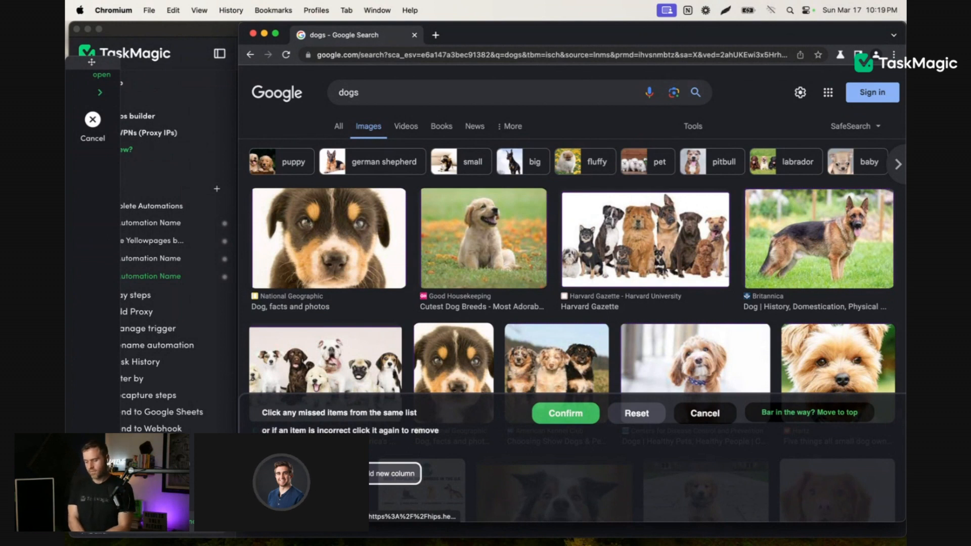
pyautogui.scroll(-3, 624, 313)
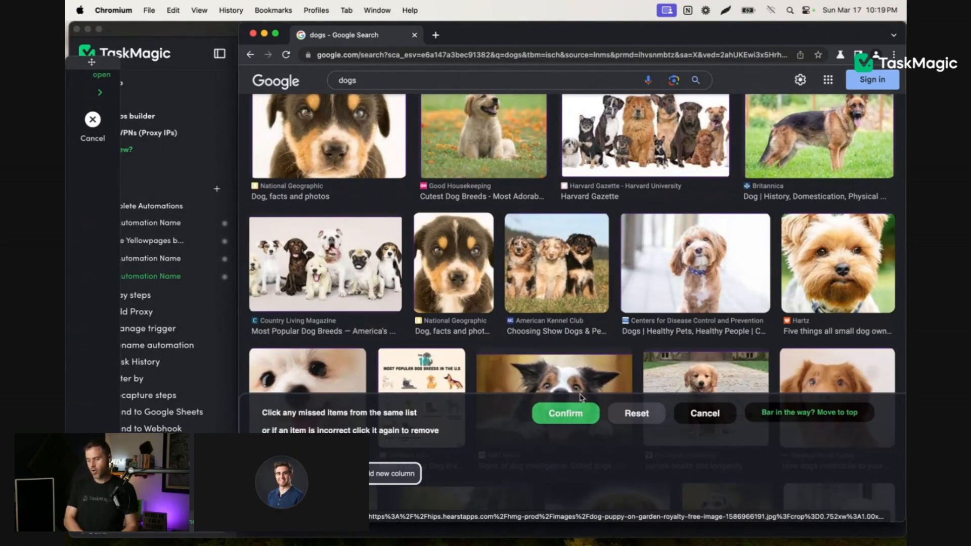
pyautogui.scroll(5, 571, 273)
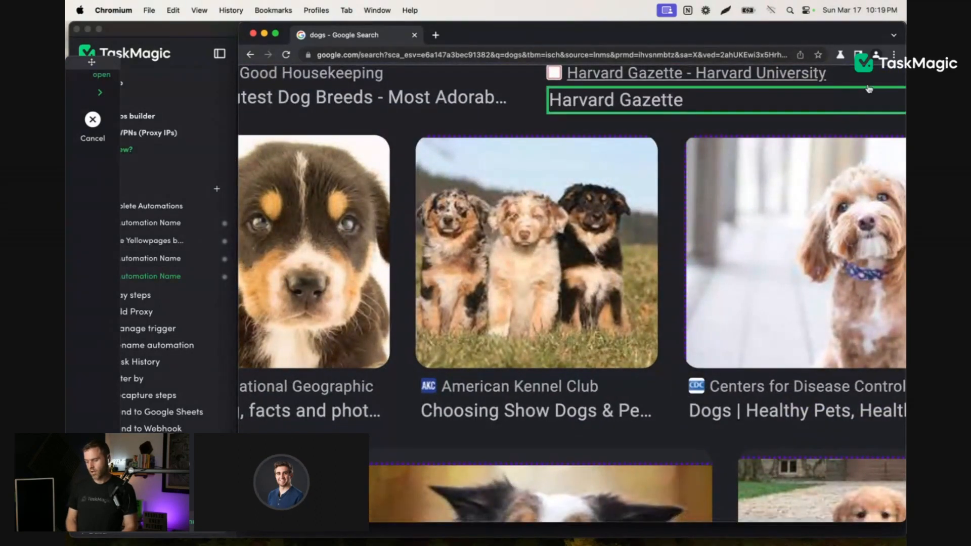
pyautogui.click(809, 102)
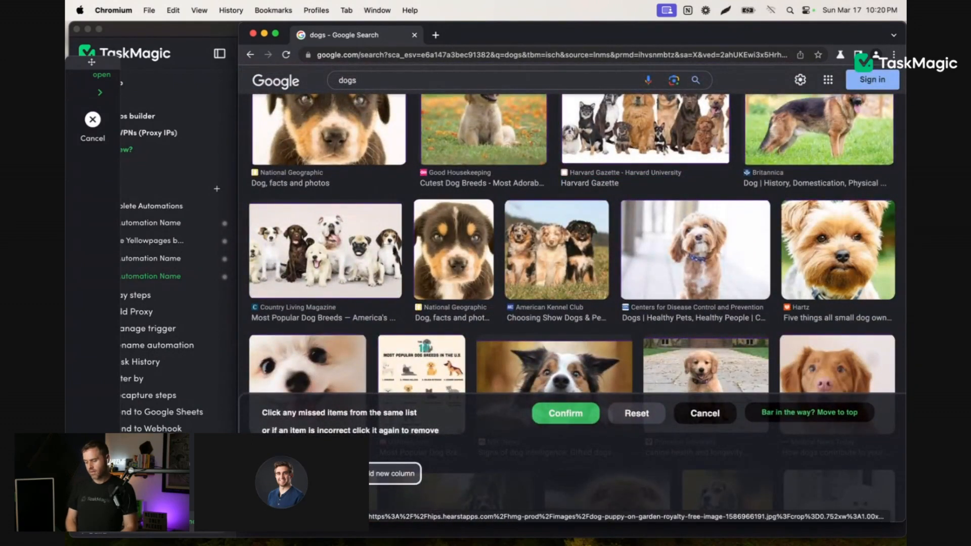
# Step: Try setting Column A to Scrape Image, check its rows, and cancel the list scrape
pyautogui.click(331, 474)
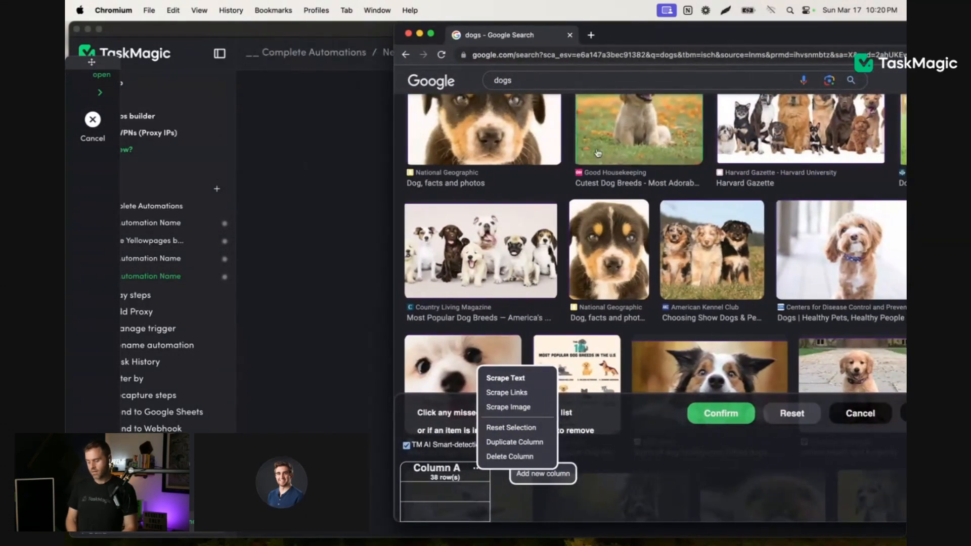
pyautogui.click(475, 469)
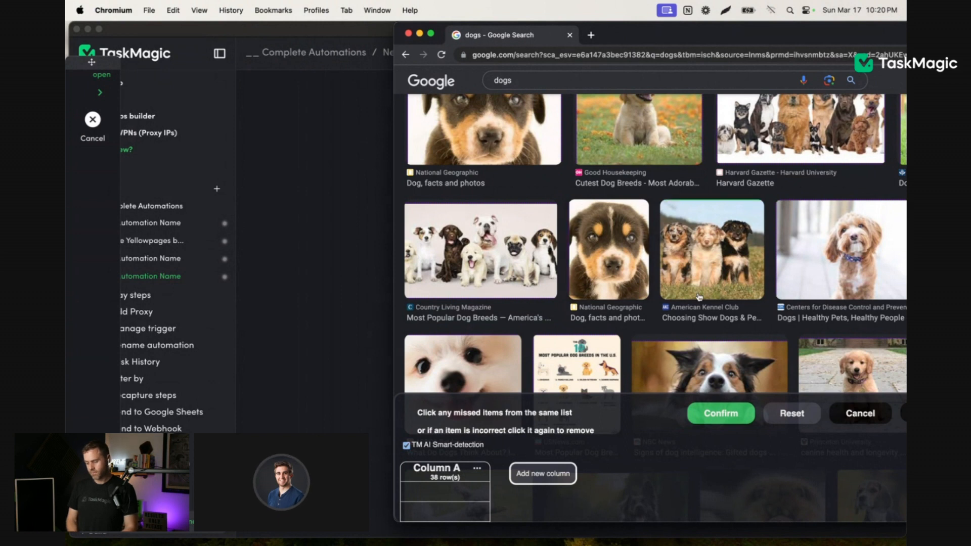
pyautogui.click(478, 469)
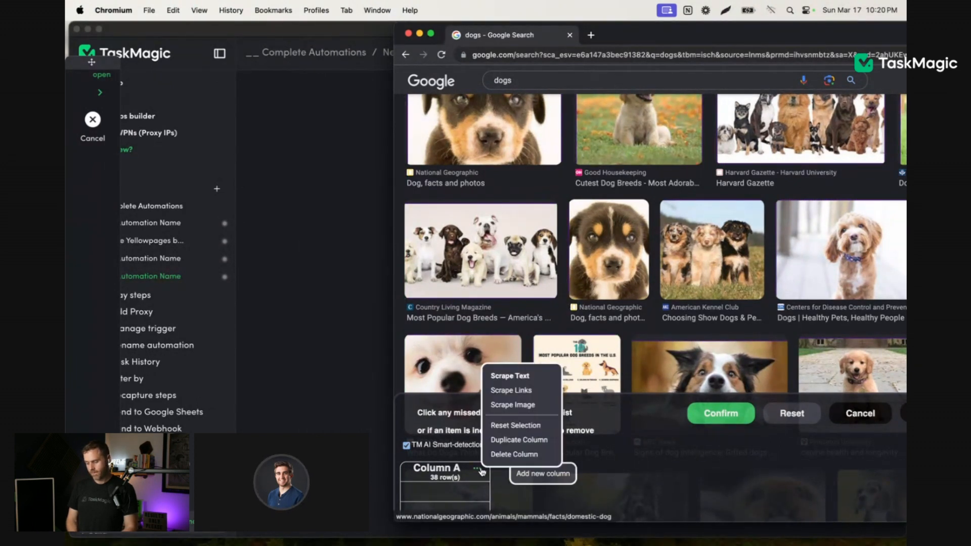
pyautogui.click(509, 406)
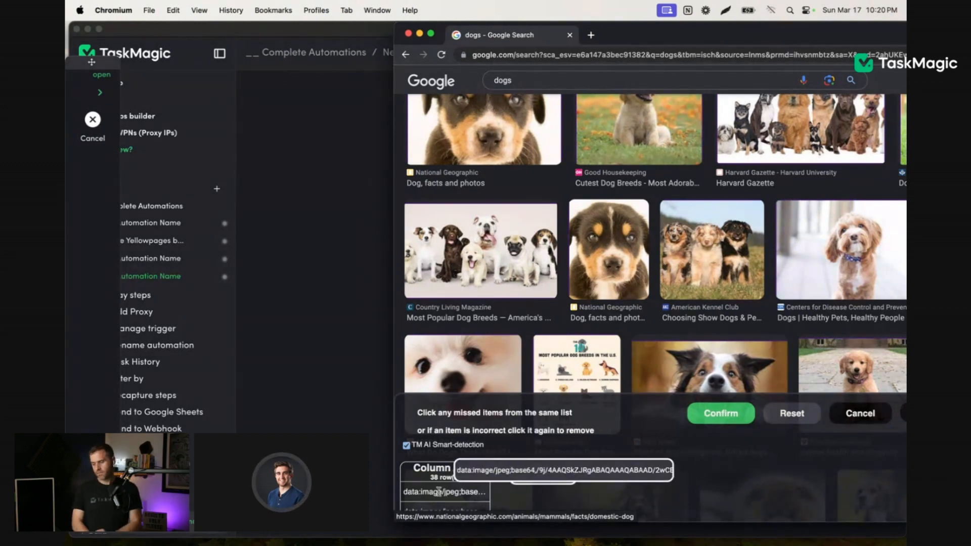
pyautogui.scroll(-2, 438, 488)
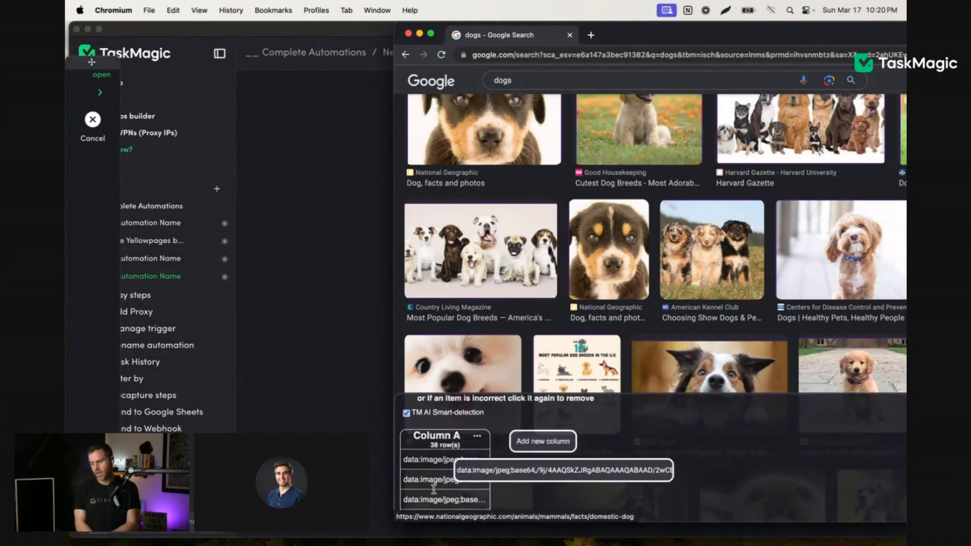
pyautogui.scroll(2, 450, 465)
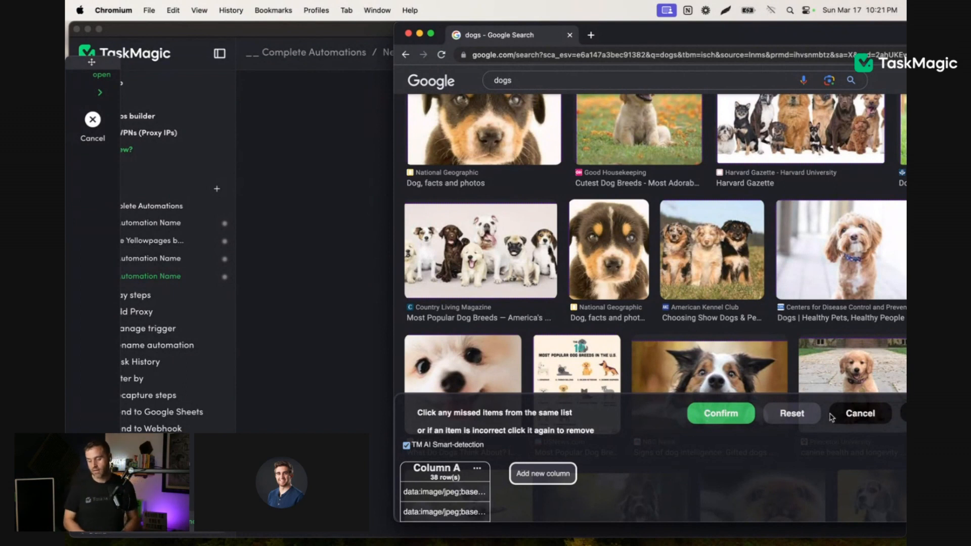
pyautogui.click(859, 414)
# Step: Try changing the type of Step 4 to Scrape Link and cancel the change
pyautogui.scroll(-2, 232, 310)
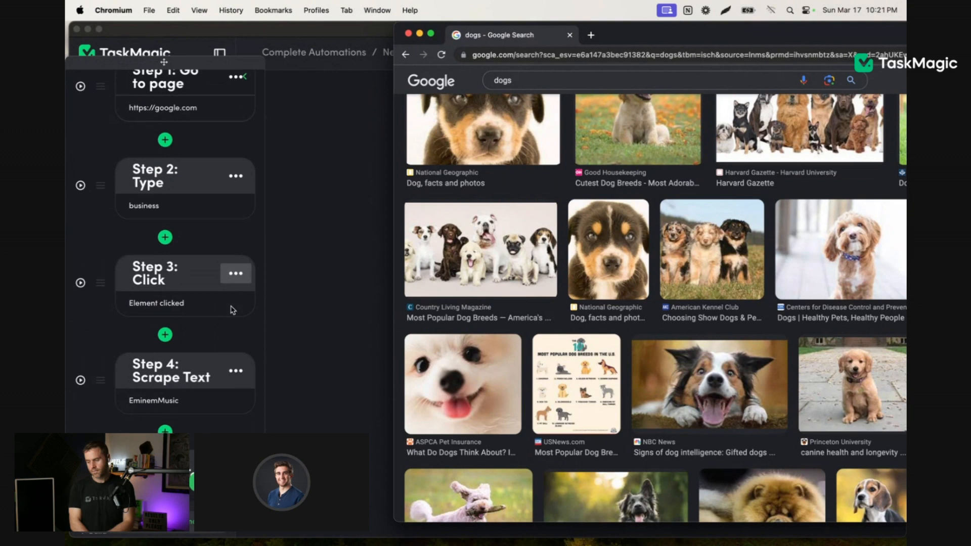
pyautogui.scroll(1, 161, 322)
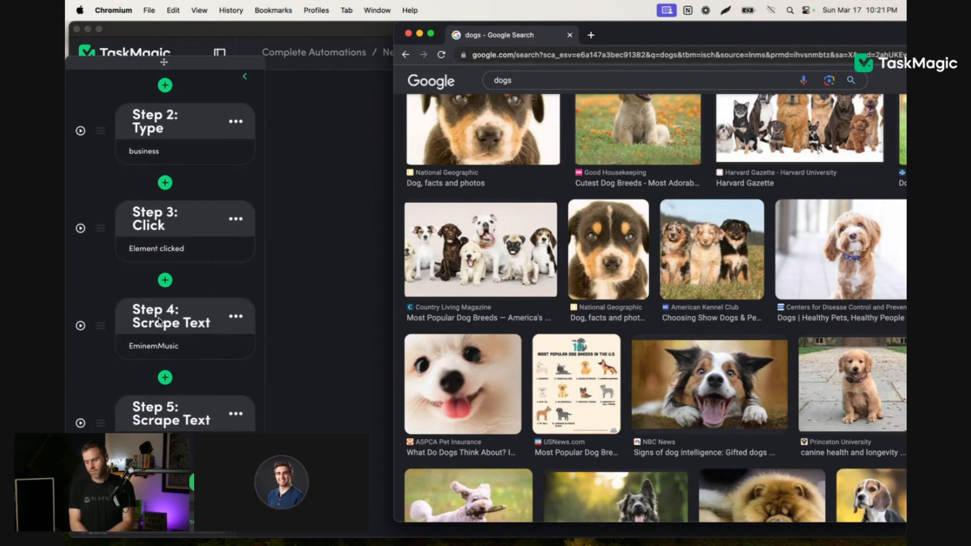
pyautogui.click(234, 317)
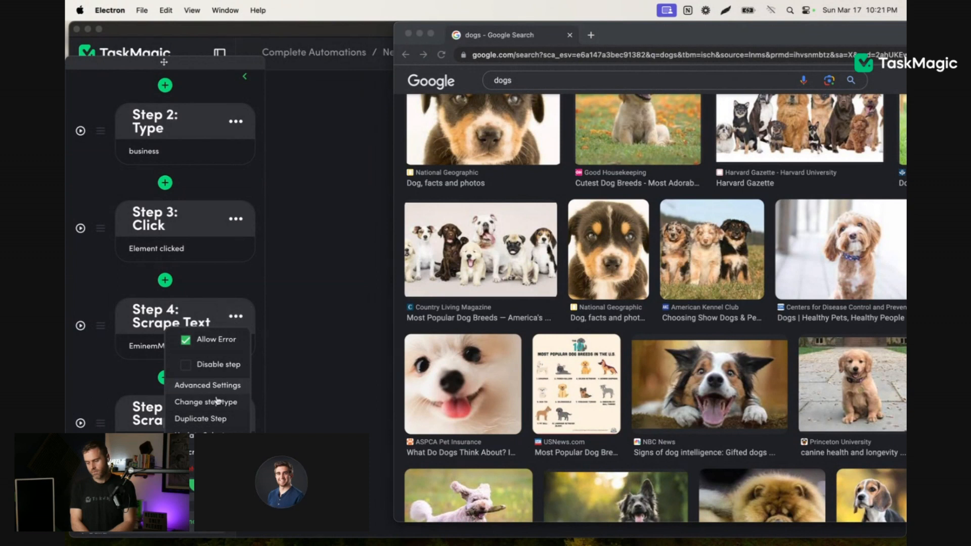
pyautogui.click(216, 402)
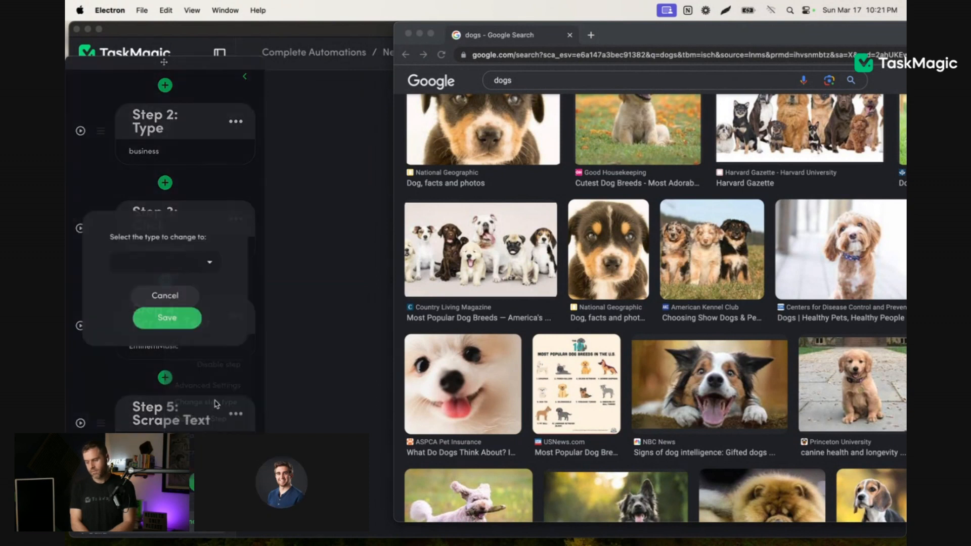
pyautogui.click(169, 263)
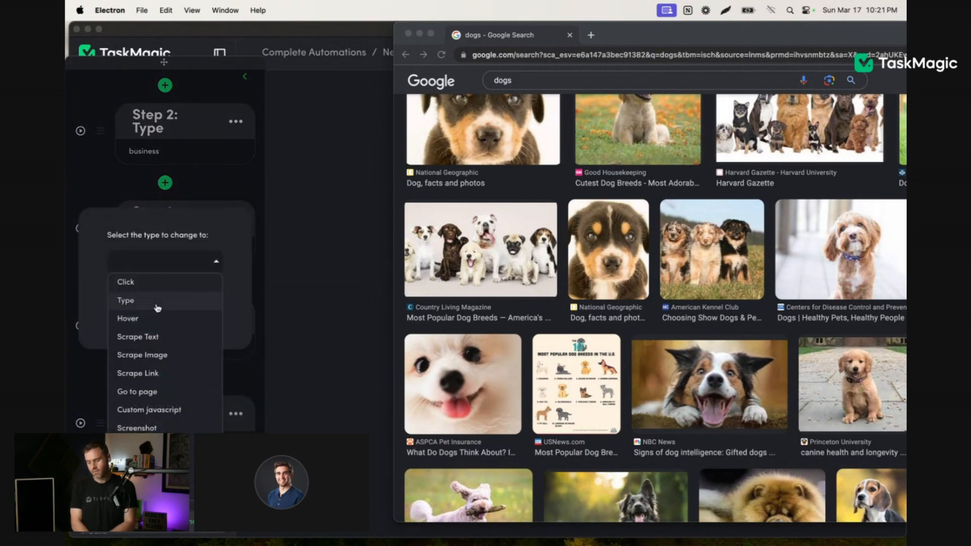
pyautogui.click(160, 373)
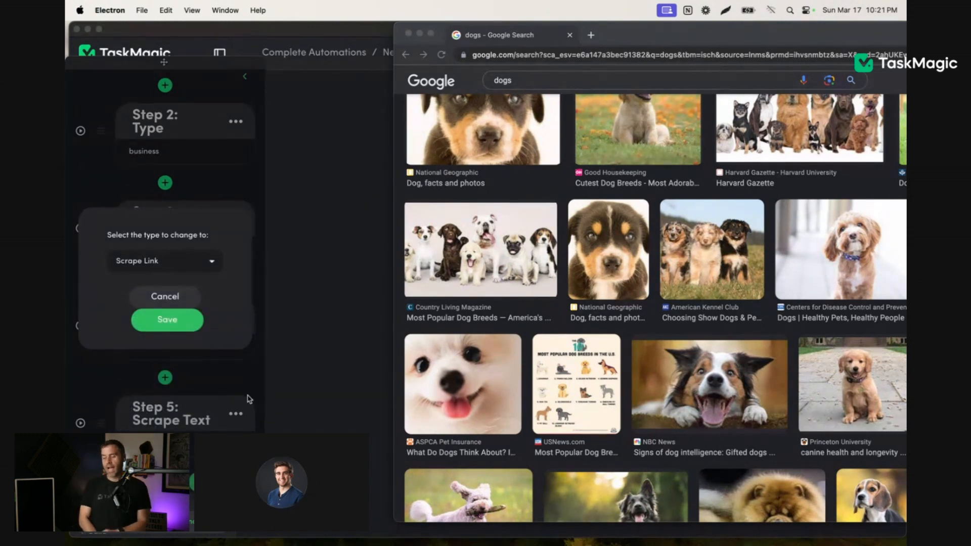
pyautogui.click(169, 297)
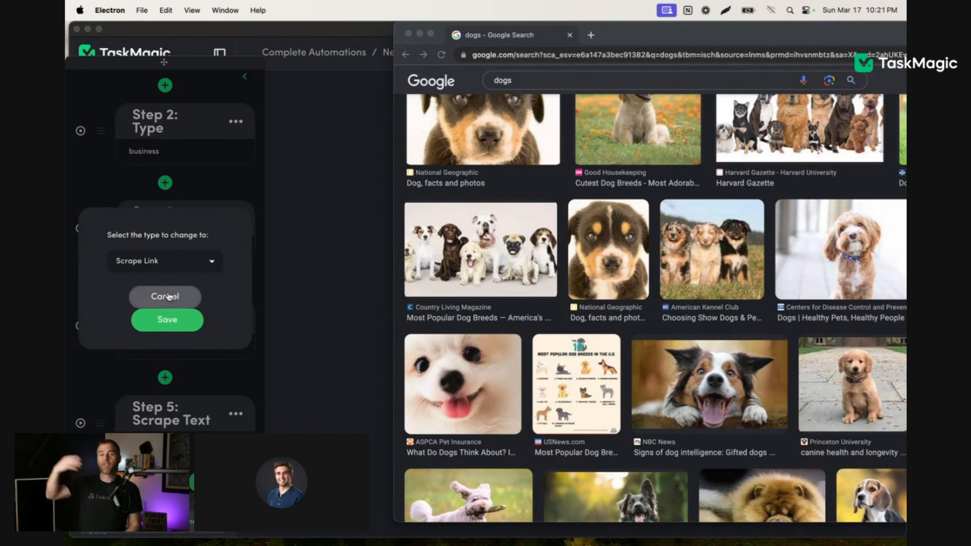
# Step: Insert a Scrape single step after Step 4 and select the Country Living Magazine source text
pyautogui.click(165, 281)
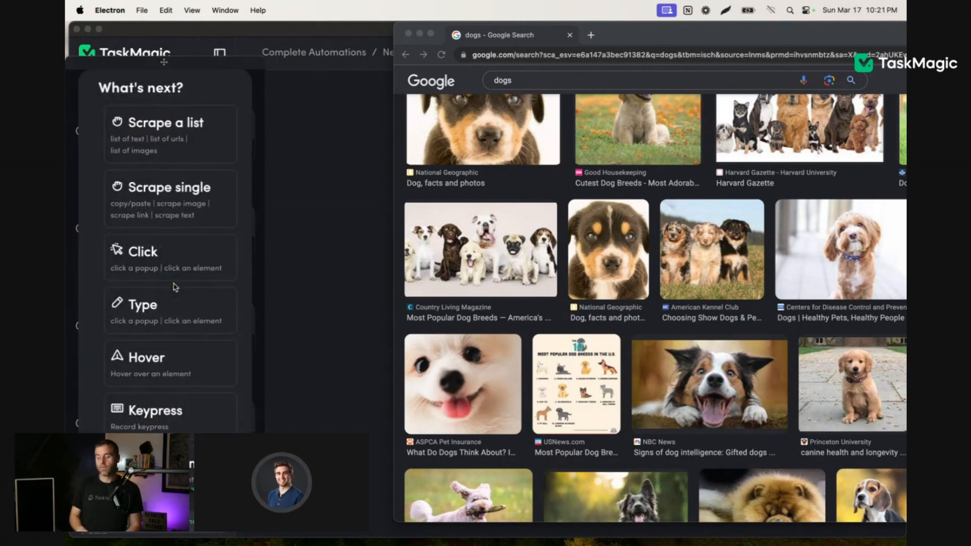
pyautogui.click(164, 207)
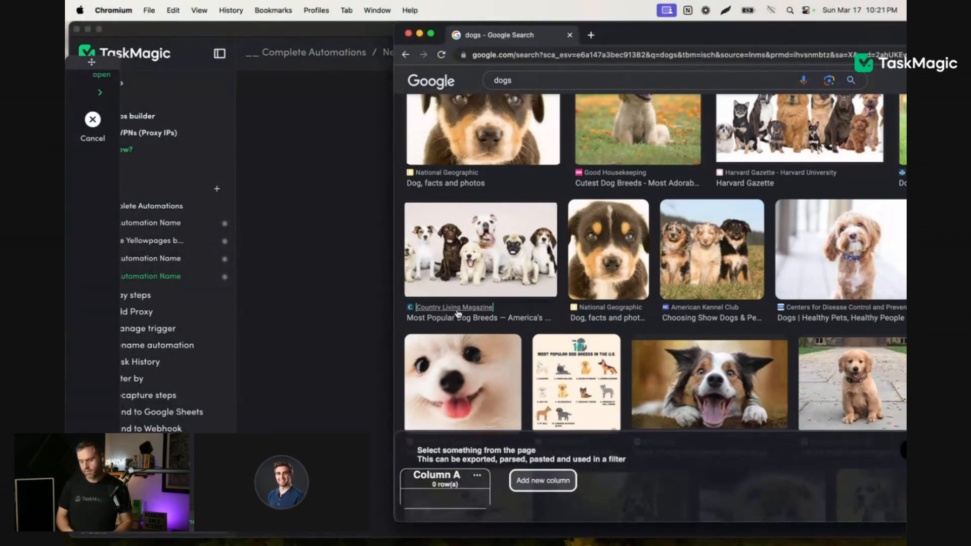
pyautogui.click(456, 312)
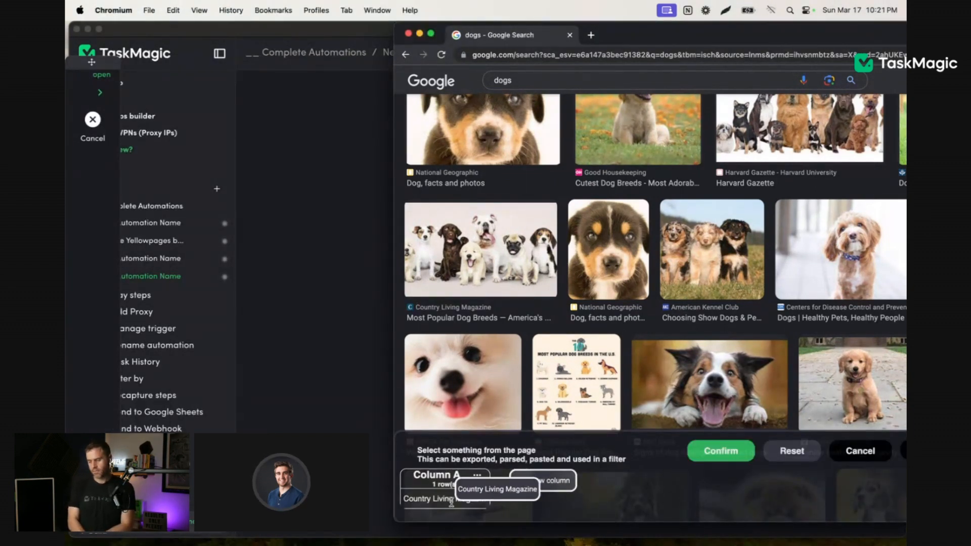
# Step: Duplicate Column A, set Column B to Scrape Links, confirm the scrape, and decline the data export suggestion
pyautogui.click(476, 476)
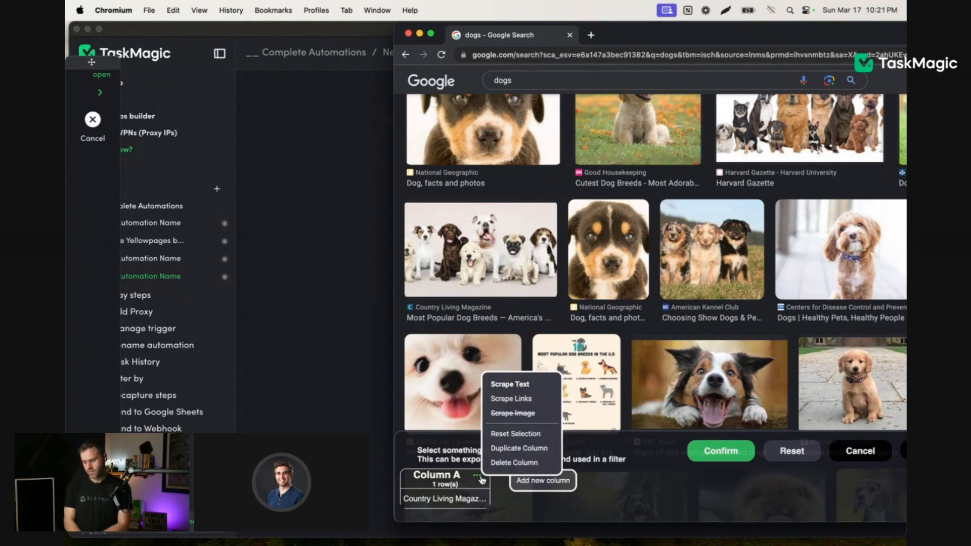
pyautogui.click(510, 447)
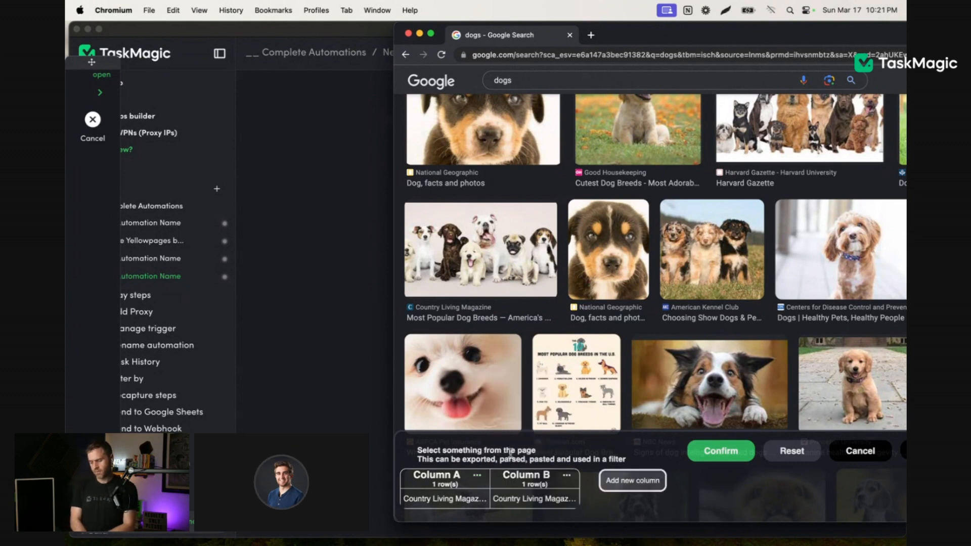
pyautogui.click(567, 475)
pyautogui.click(597, 395)
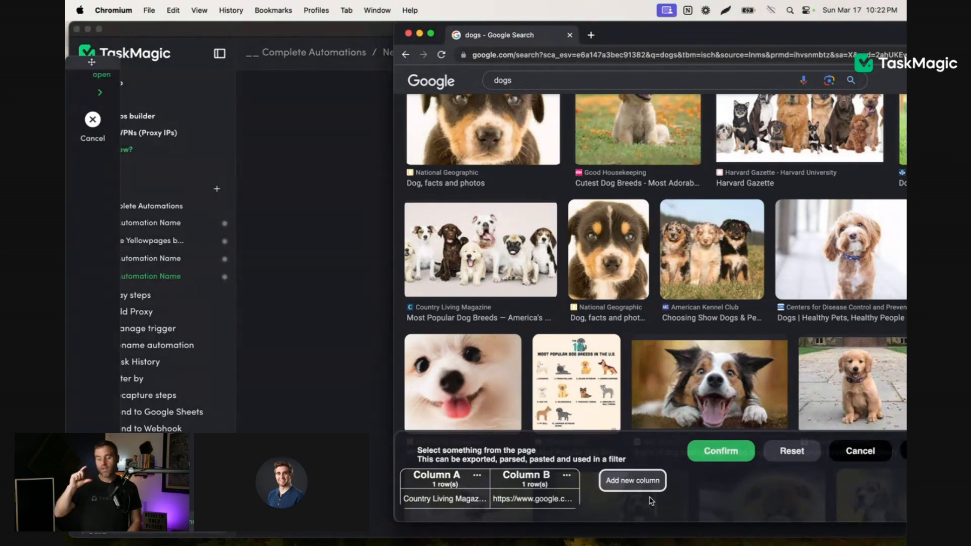
pyautogui.click(697, 448)
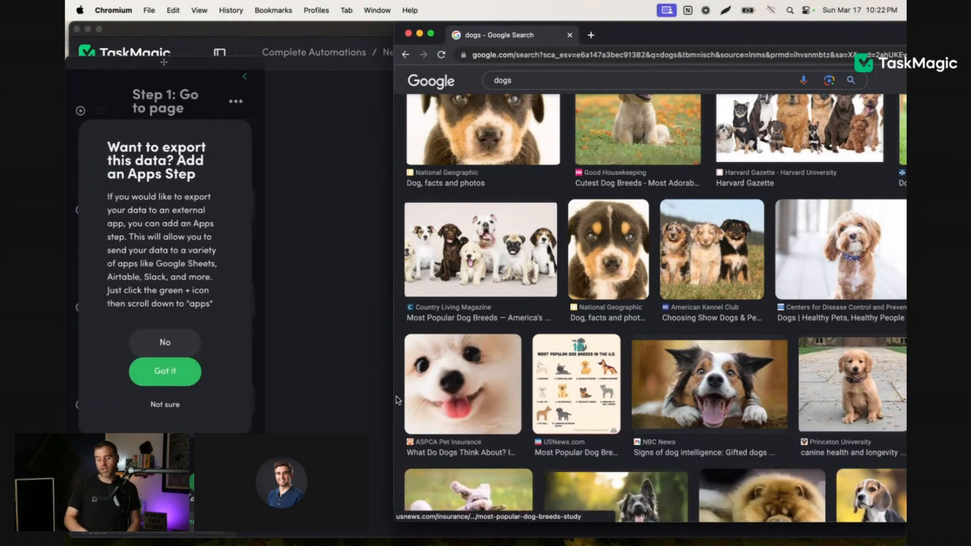
pyautogui.click(157, 351)
# Step: Examine the types that Step 4 can be changed to and leave without changing it
pyautogui.scroll(-3, 212, 314)
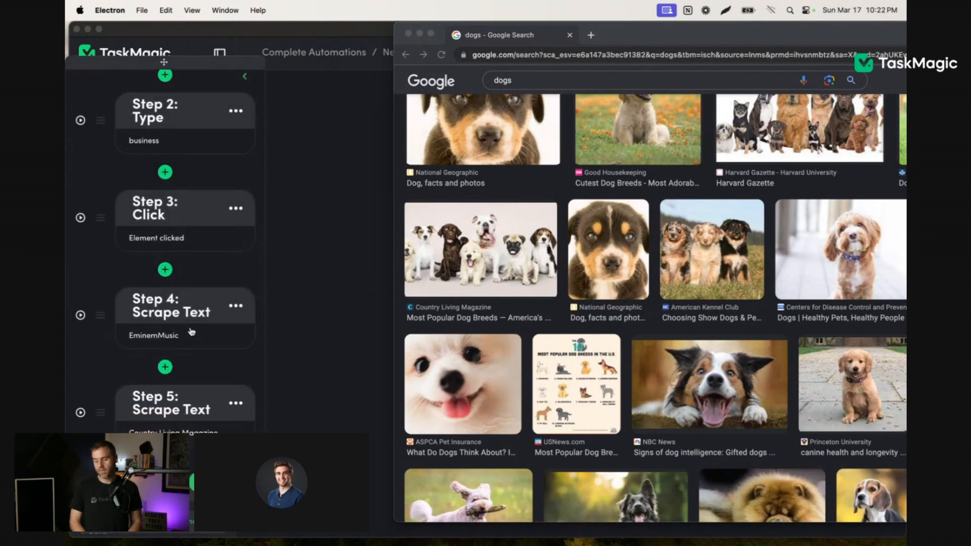
pyautogui.click(237, 308)
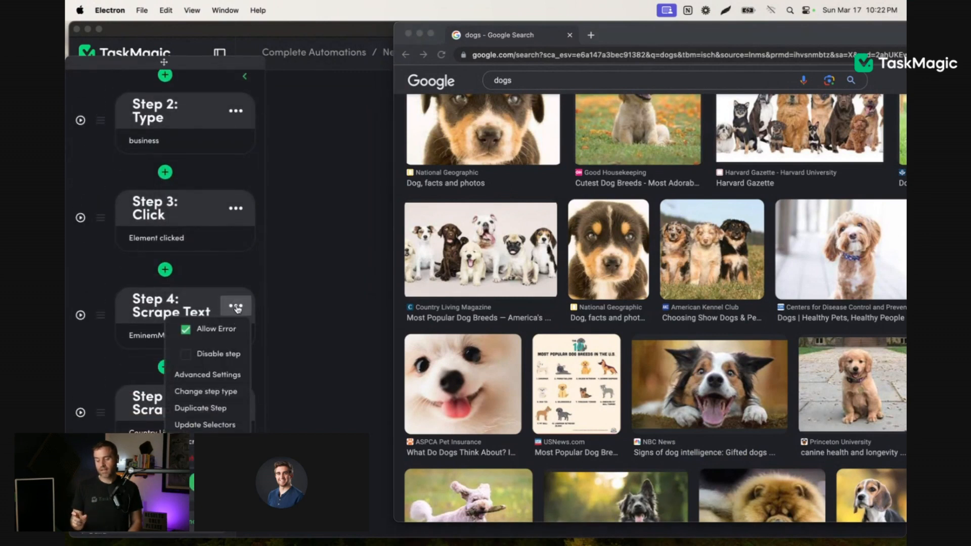
pyautogui.click(205, 393)
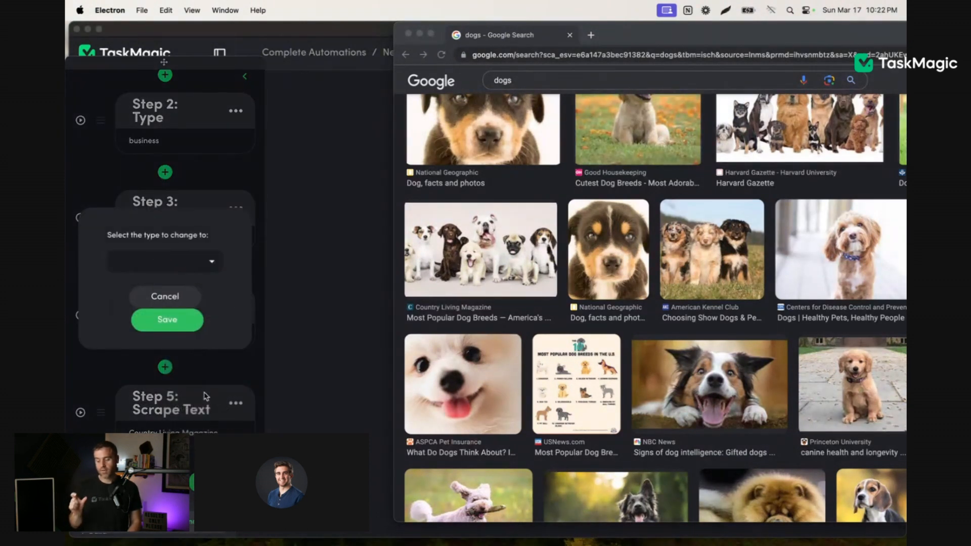
pyautogui.click(180, 273)
pyautogui.scroll(-1, 186, 342)
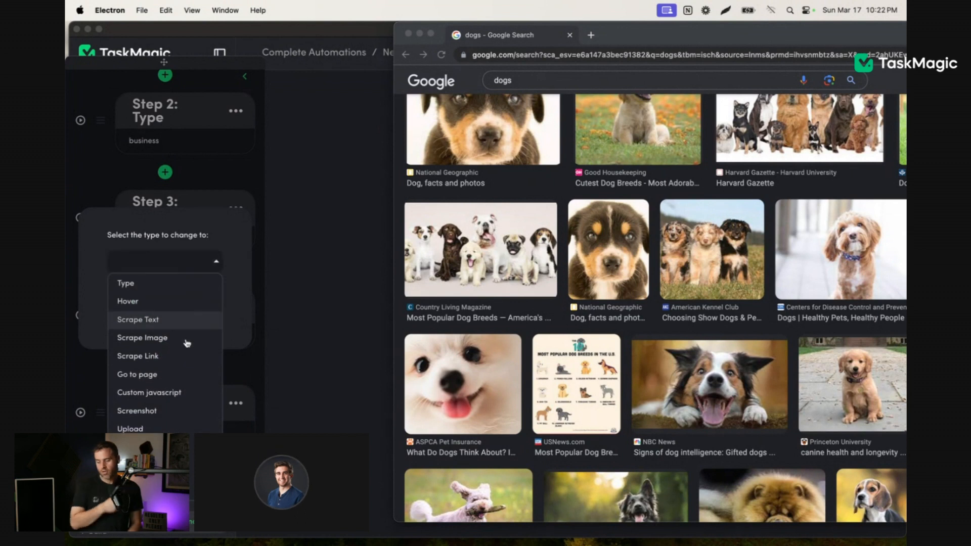
pyautogui.scroll(1, 187, 344)
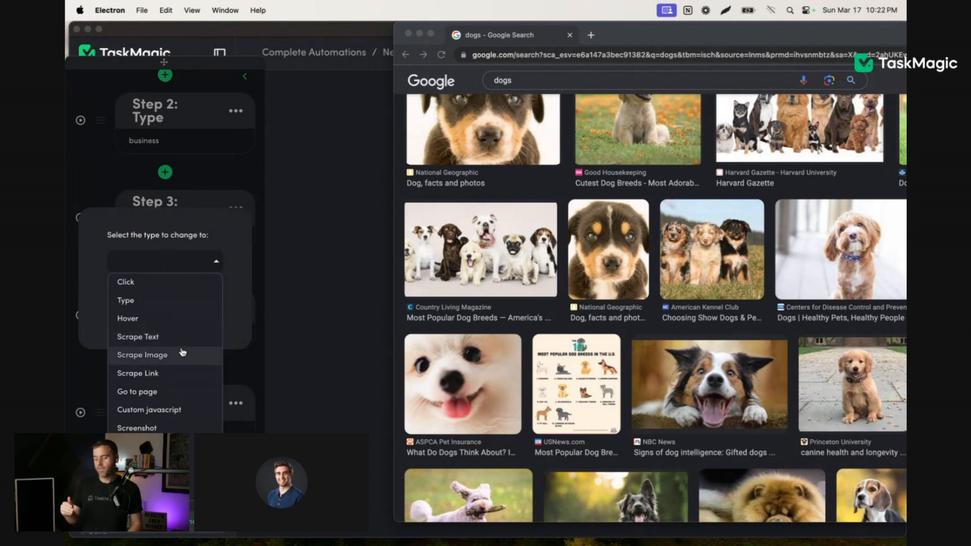
pyautogui.scroll(-1, 180, 369)
pyautogui.scroll(1, 179, 370)
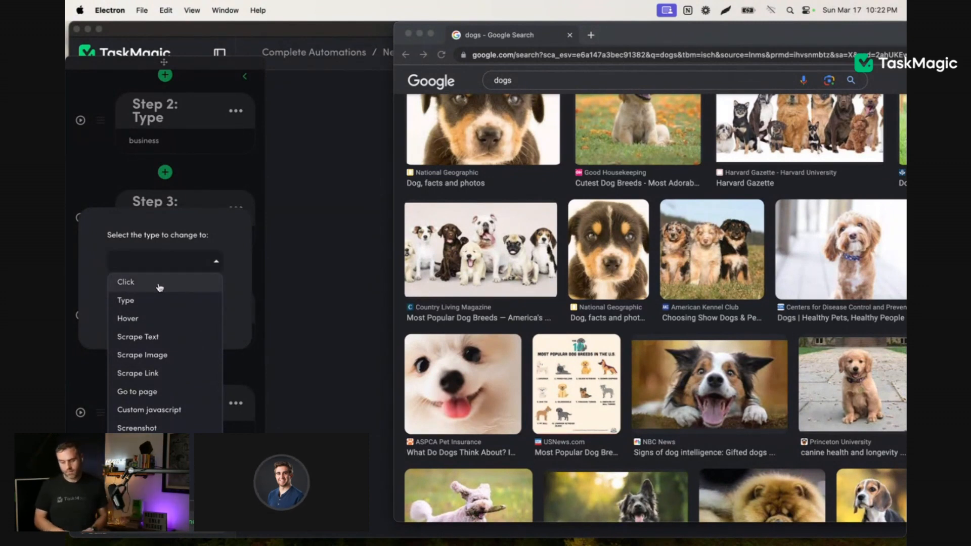
pyautogui.click(182, 265)
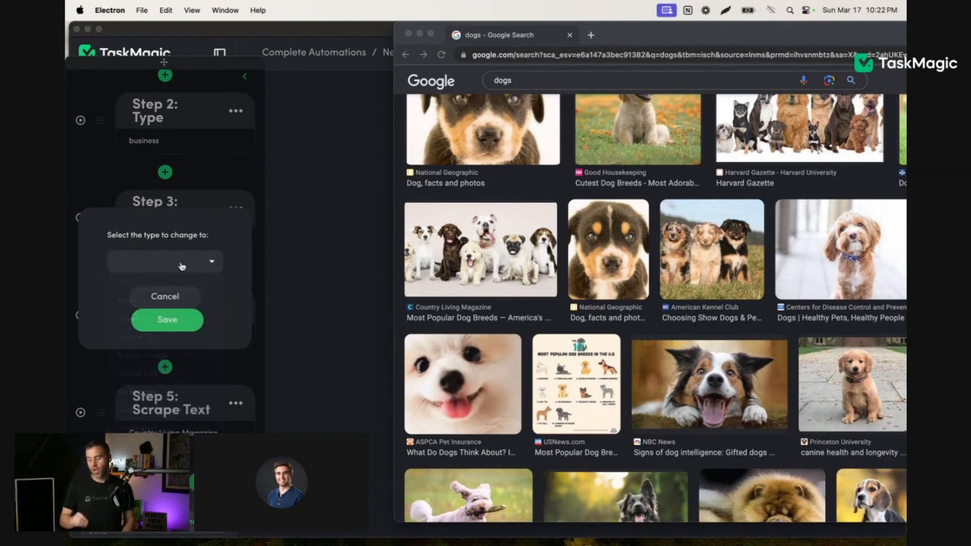
pyautogui.click(173, 297)
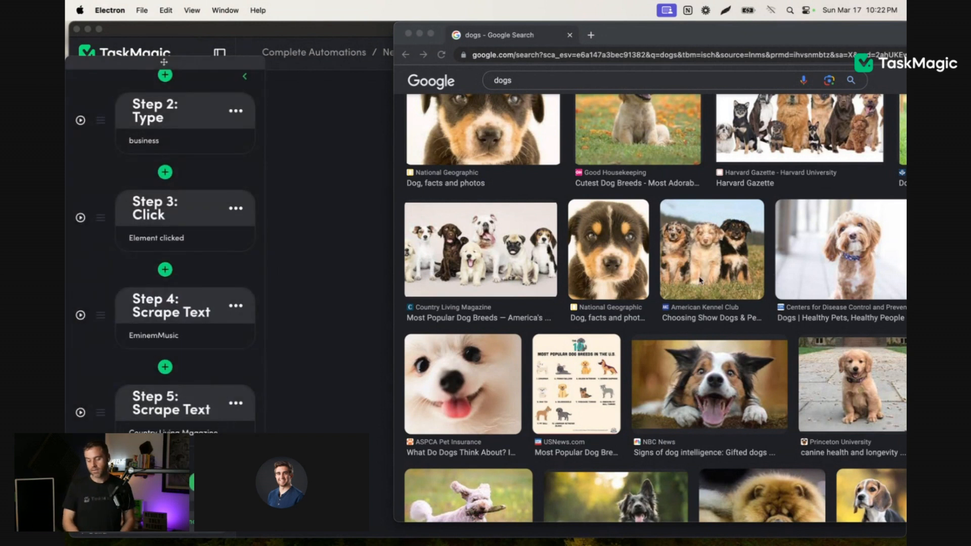
pyautogui.click(468, 155)
pyautogui.moveTo(618, 41); pyautogui.dragTo(608, 42)
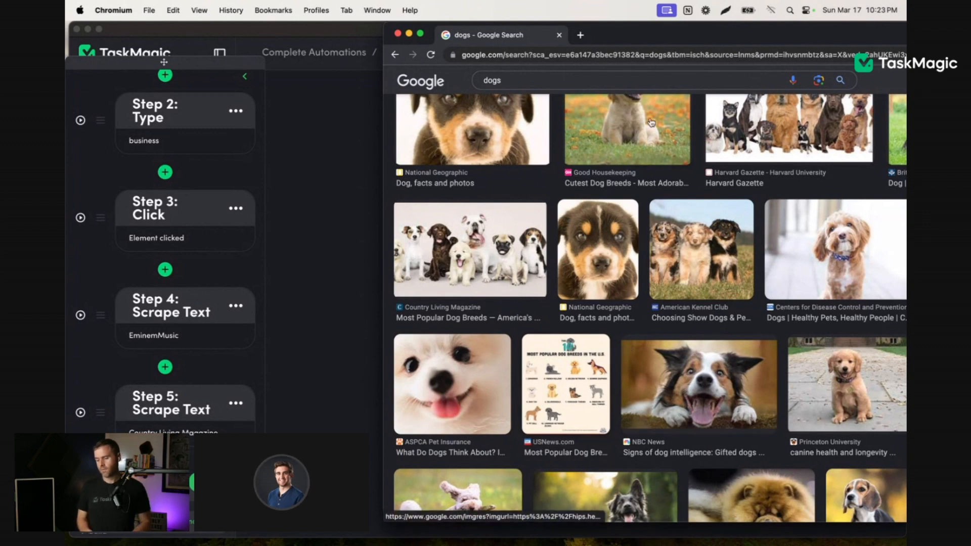
pyautogui.moveTo(696, 36); pyautogui.dragTo(678, 35)
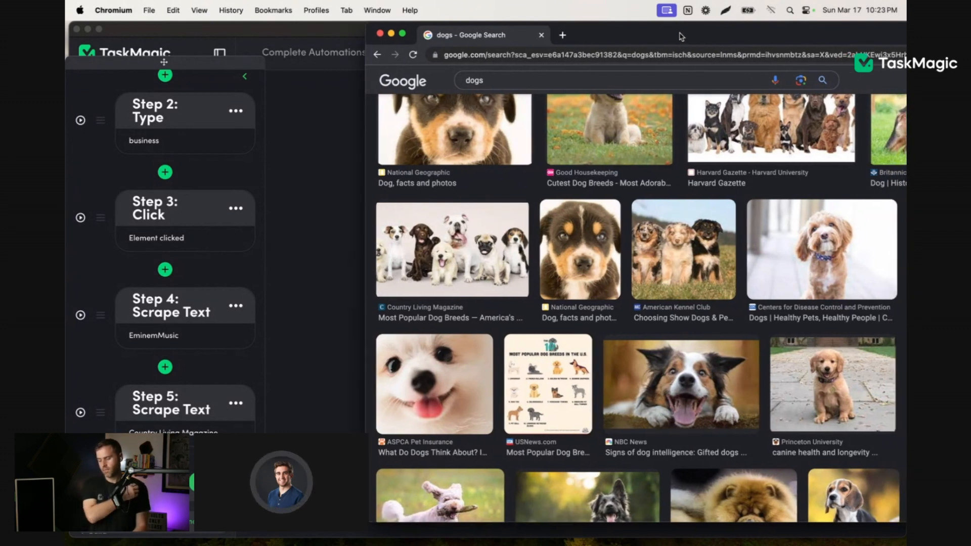